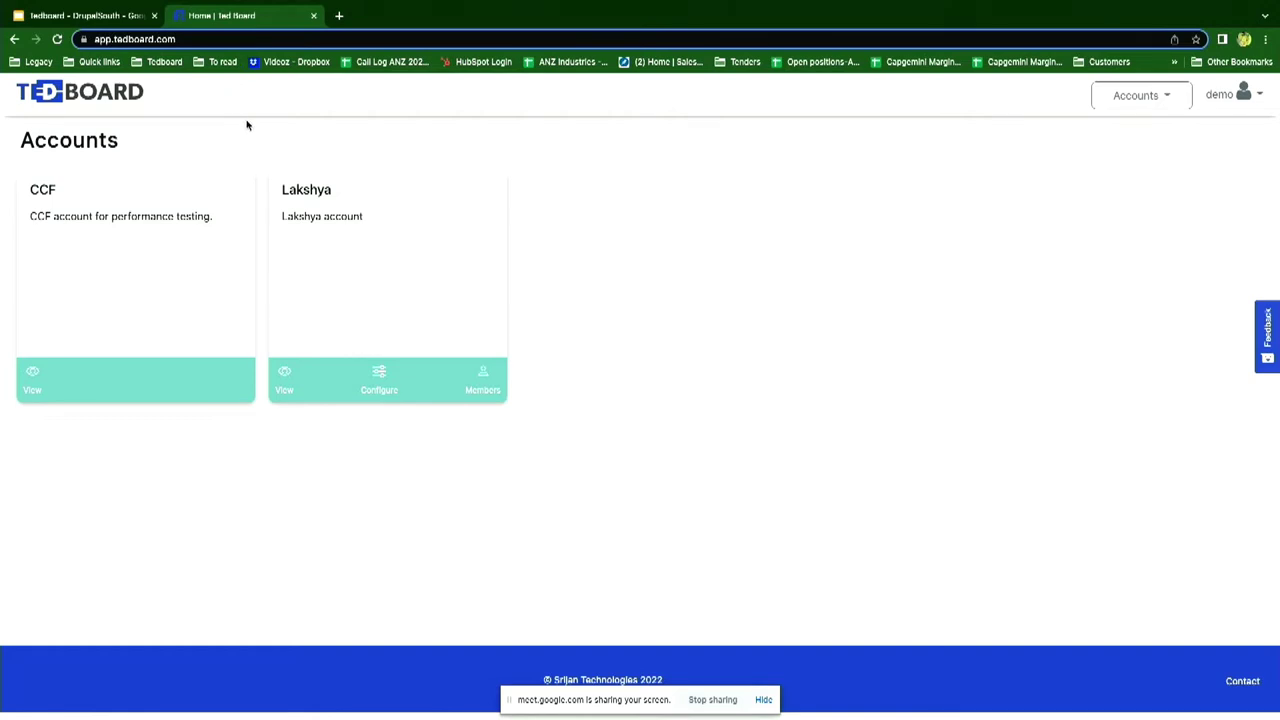
Open the Lakshya account, logging in with the prefilled credentials, and open the devLakshya project's configuration
click(285, 380)
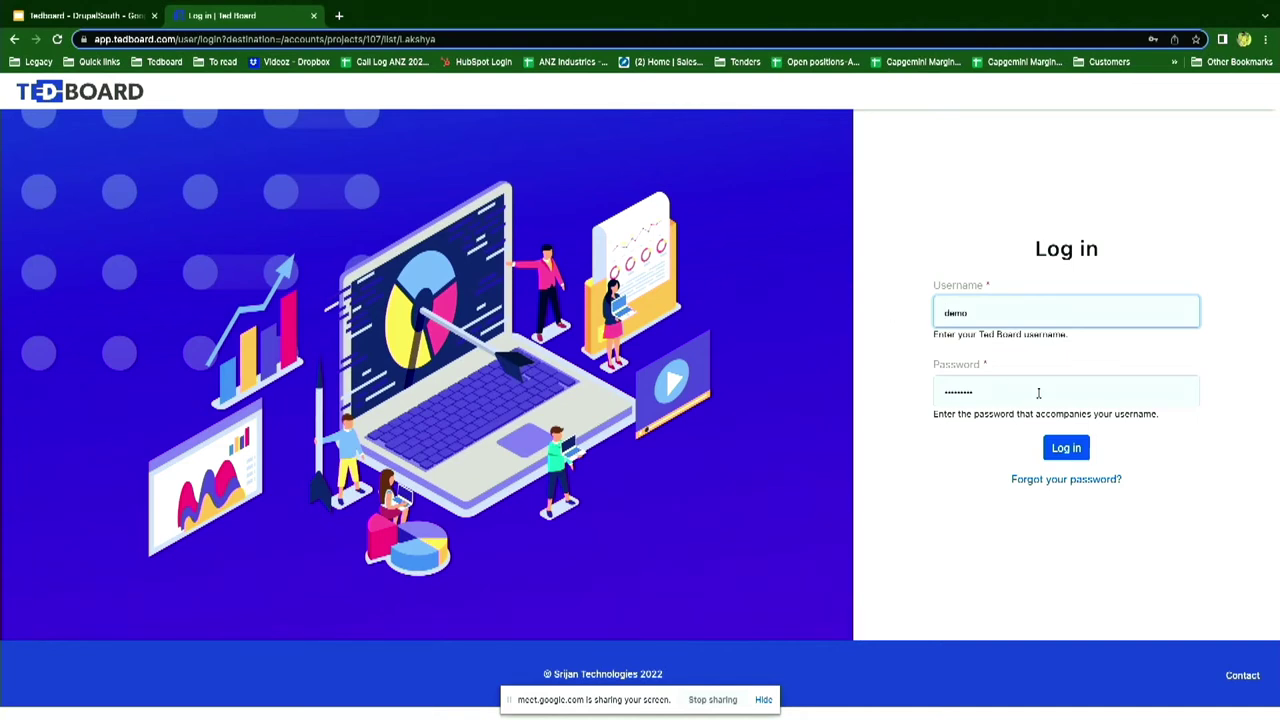
click(1068, 450)
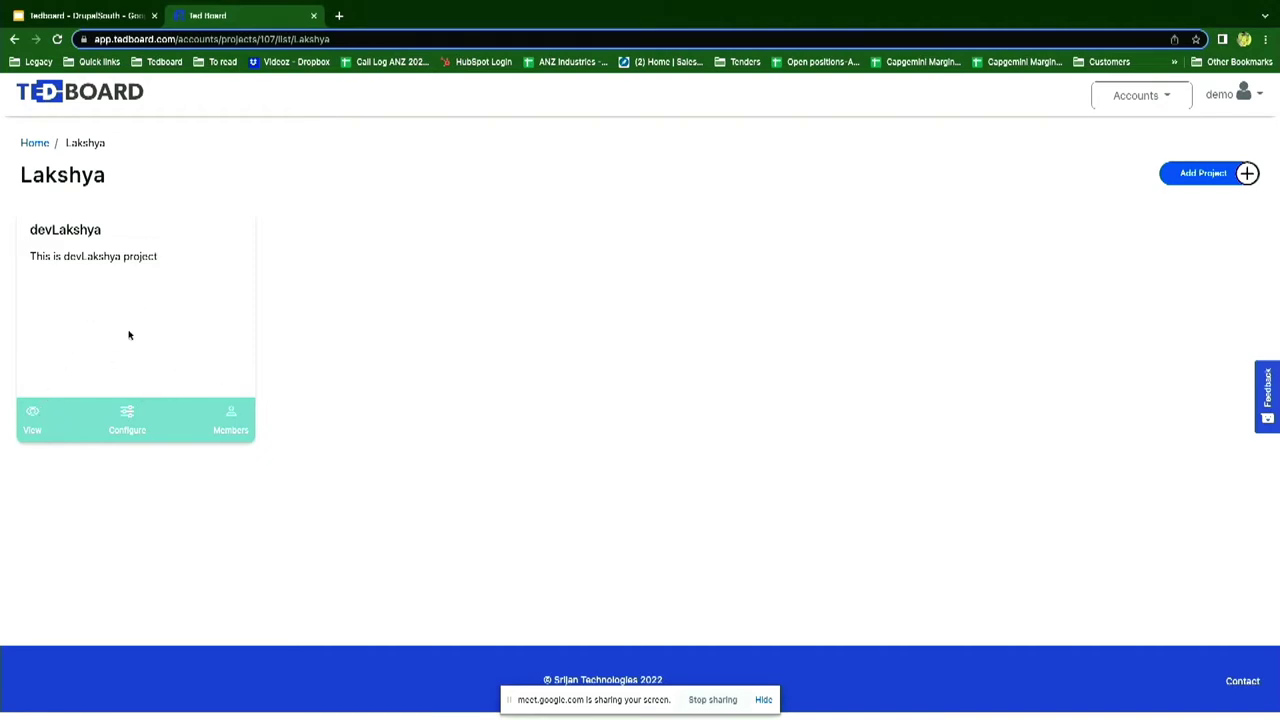
click(127, 416)
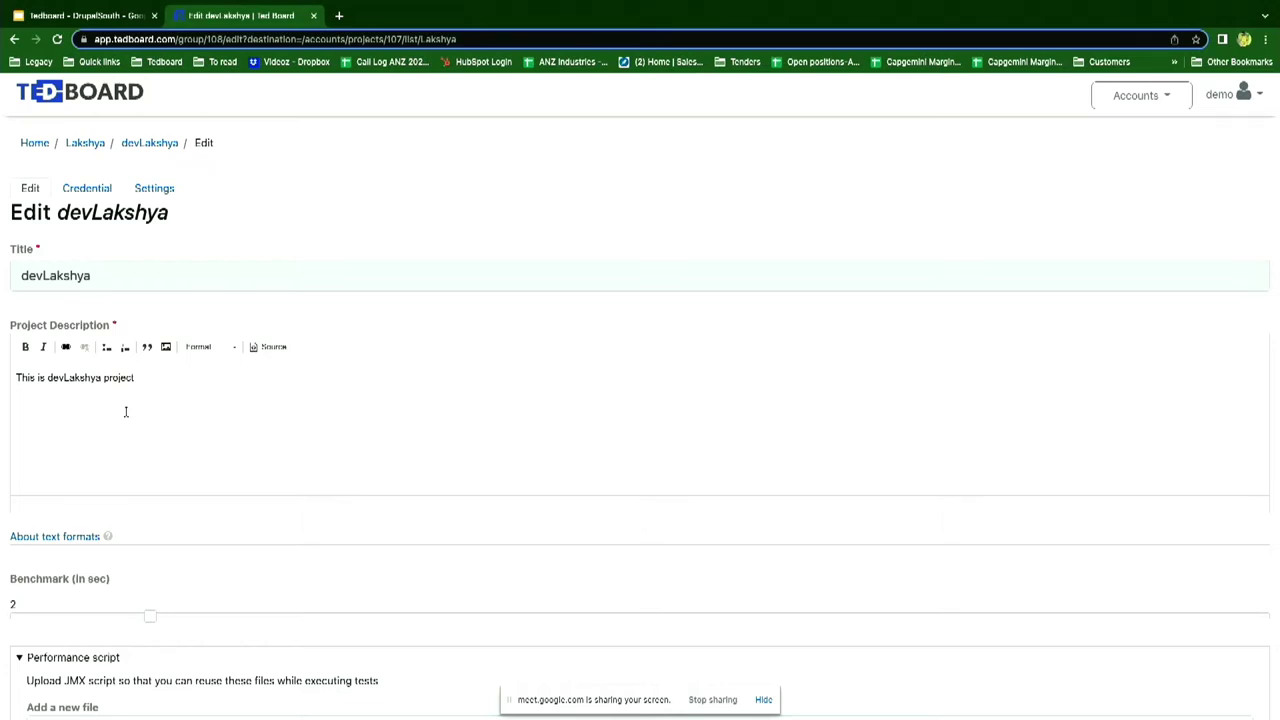
Review devLakshya's configuration, including its response benchmark, performance script upload, useful links and automation benchmark
scroll(168, 355, down, 2)
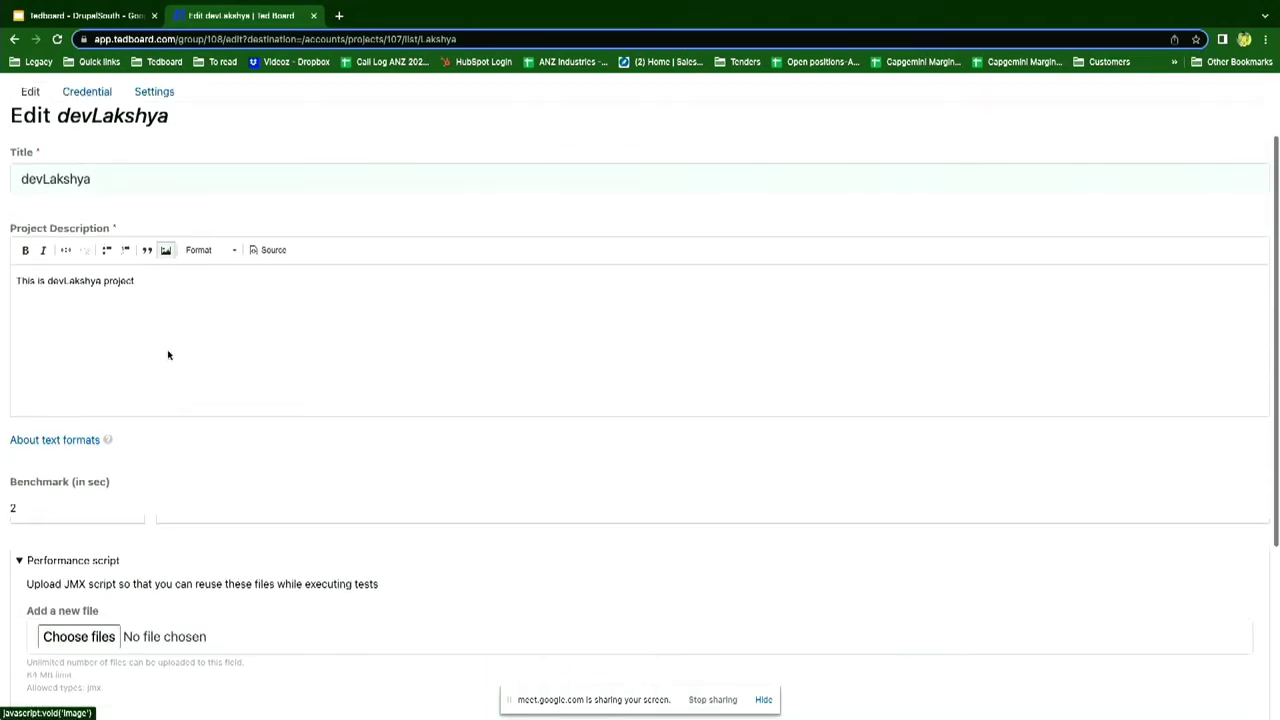
scroll(168, 355, down, 1)
scroll(168, 355, down, 1)
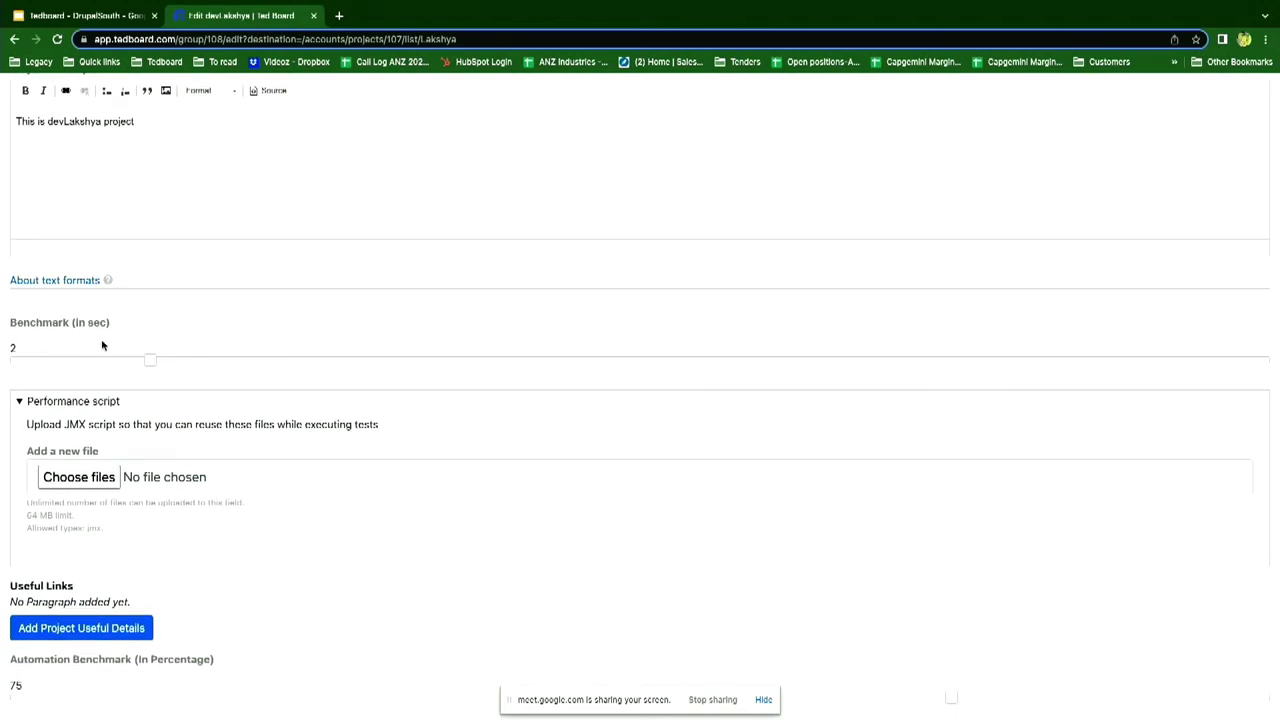
scroll(102, 345, down, 2)
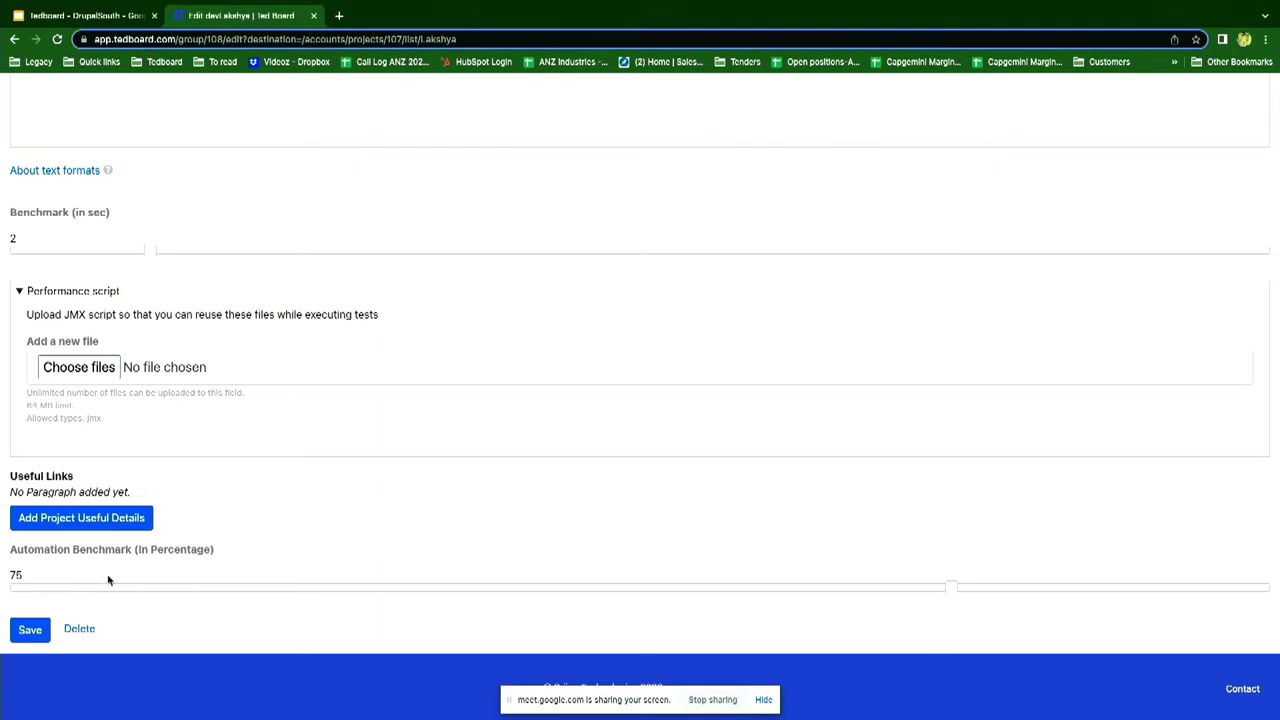
scroll(108, 580, up, 5)
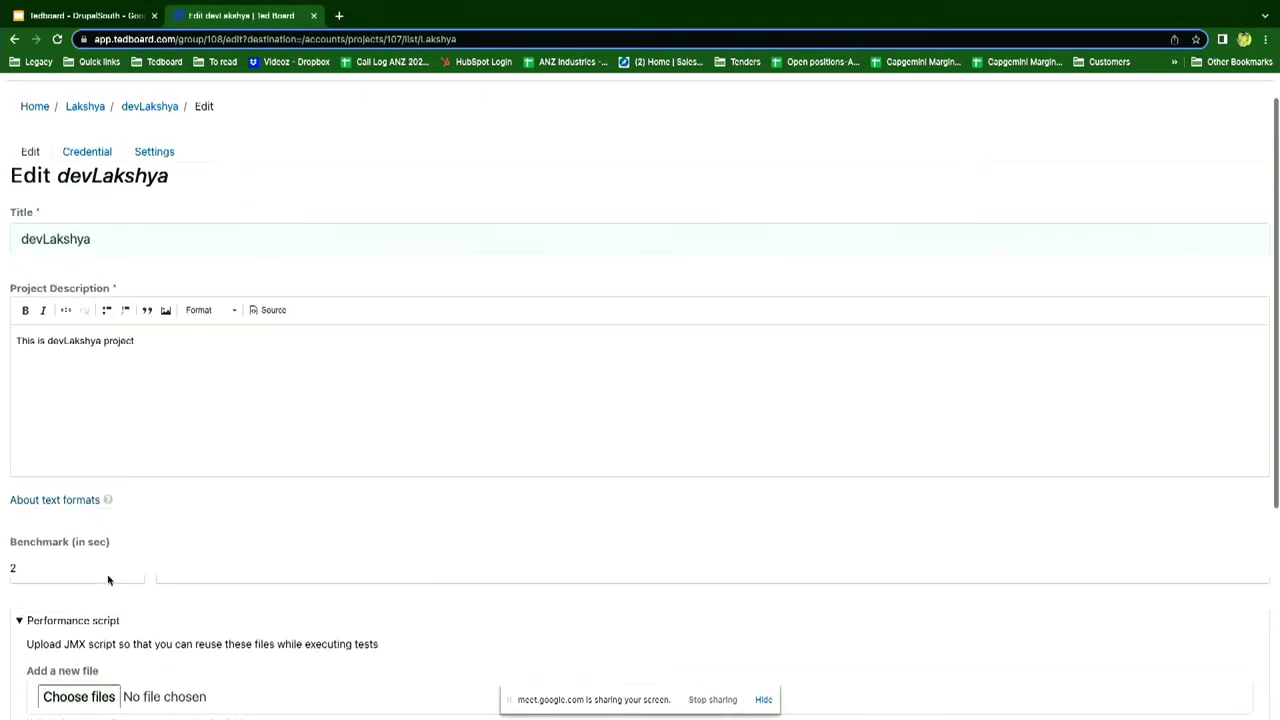
Start a new performance test template in the devLakshya project settings and title it "5000 users"
click(157, 151)
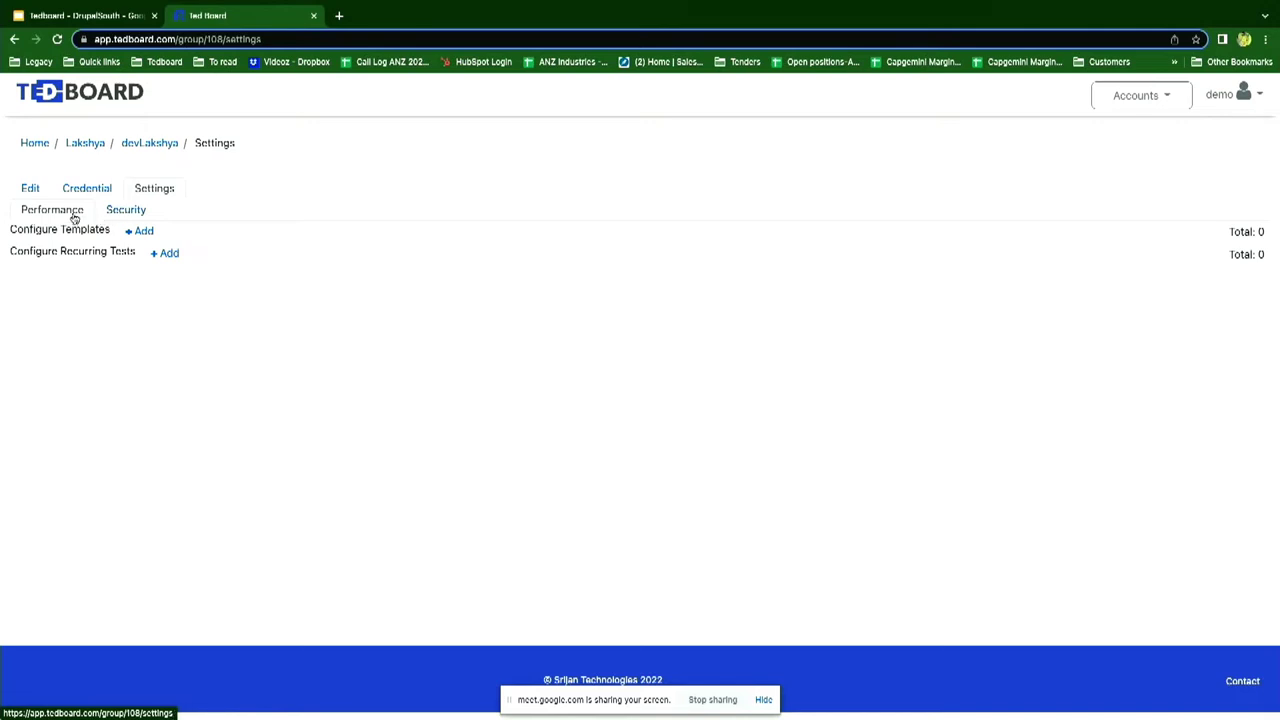
click(134, 234)
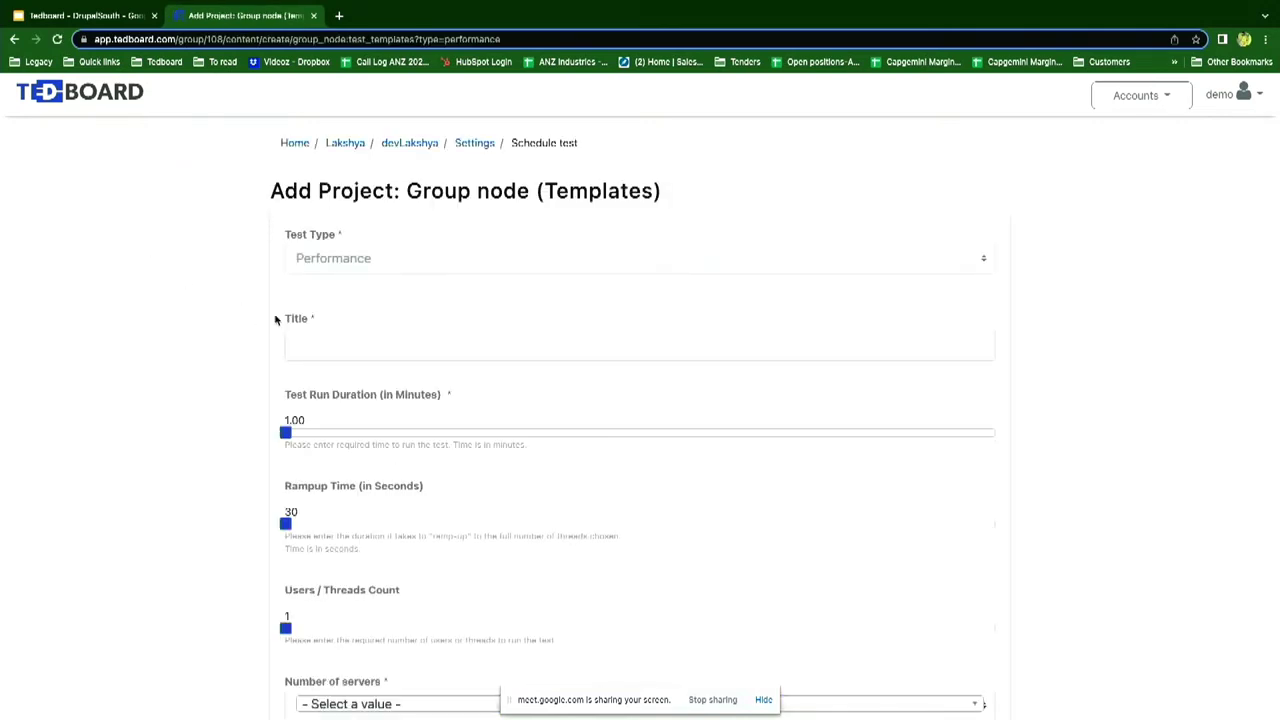
click(304, 332)
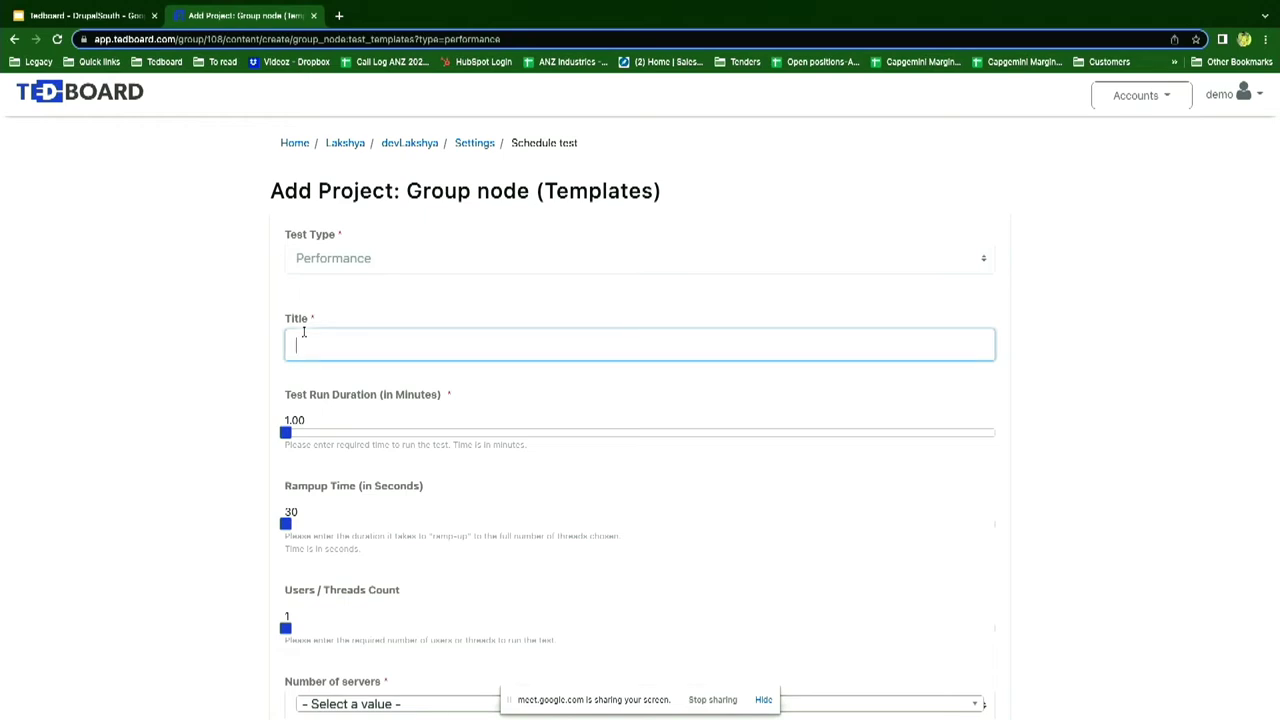
text(5000 users)
Set the template's test run duration to 157.22 minutes, ramp-up time to 500 seconds and users/threads count to 274
drag(287, 432, 418, 434)
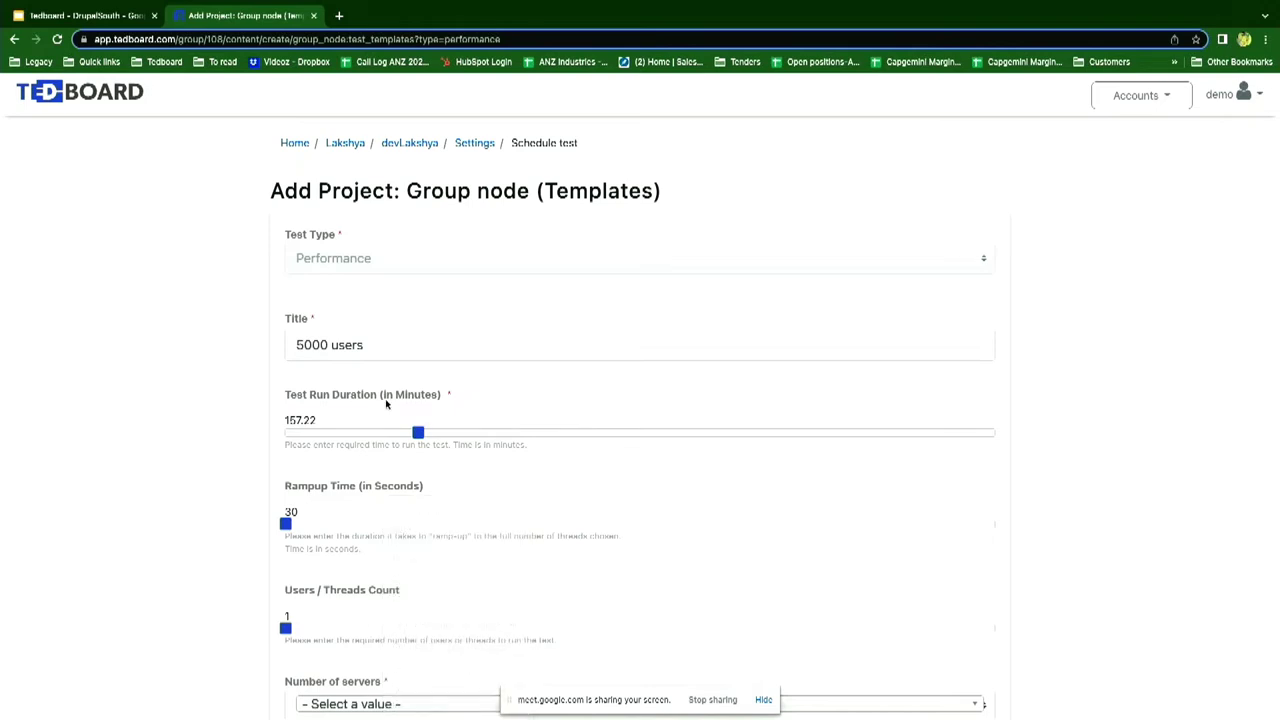
click(349, 524)
drag(286, 628, 481, 630)
Examine the template's choices for number of servers and speed, and its upload fields for the JMeter script and test data
scroll(240, 582, down, 3)
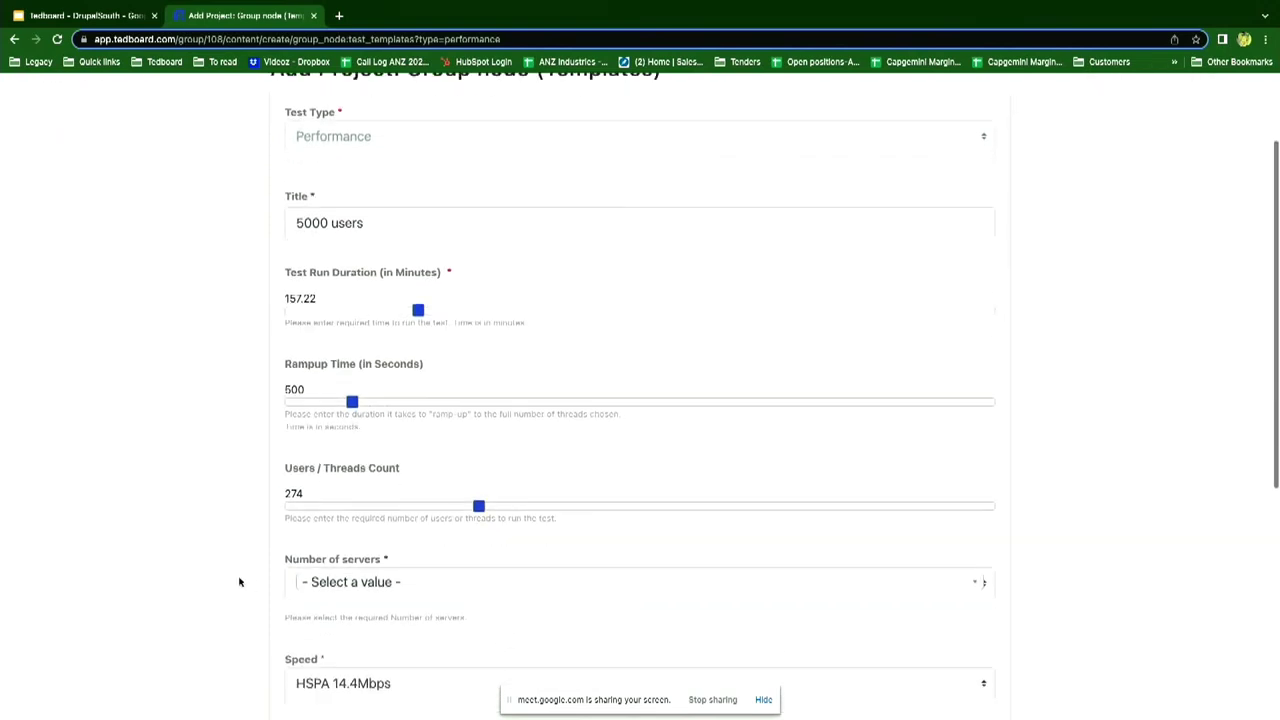
scroll(239, 581, down, 1)
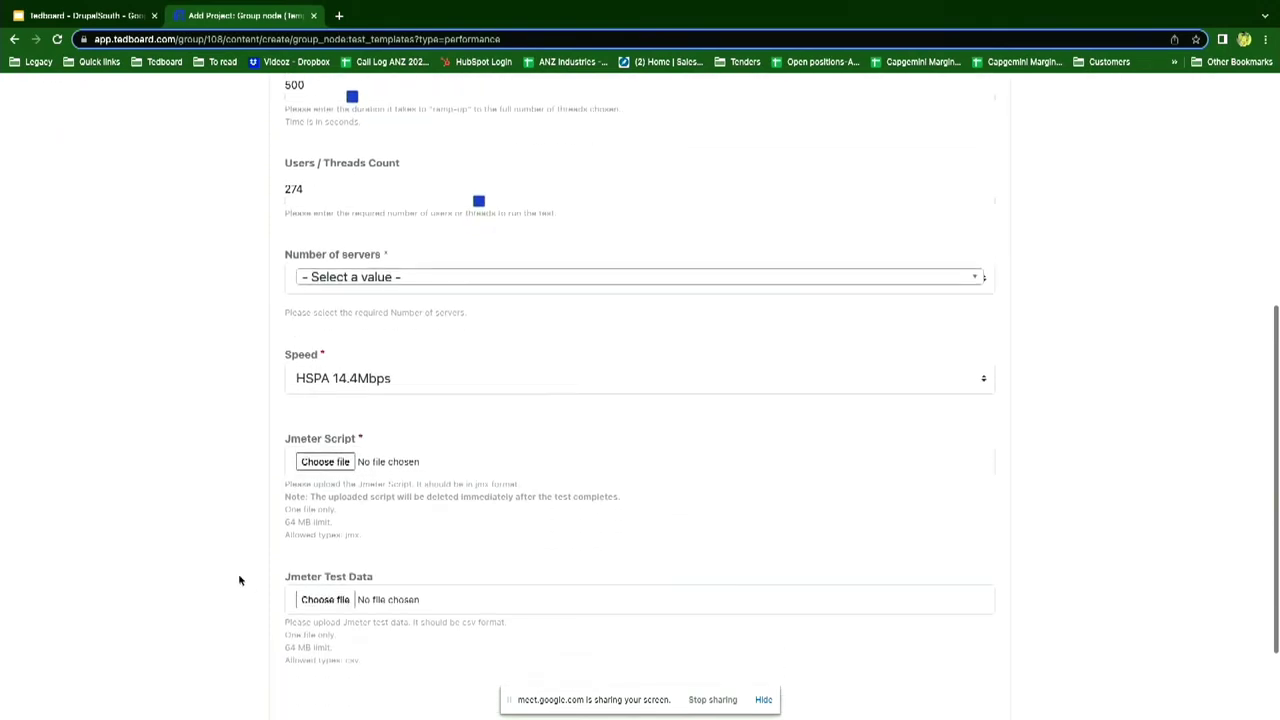
click(418, 282)
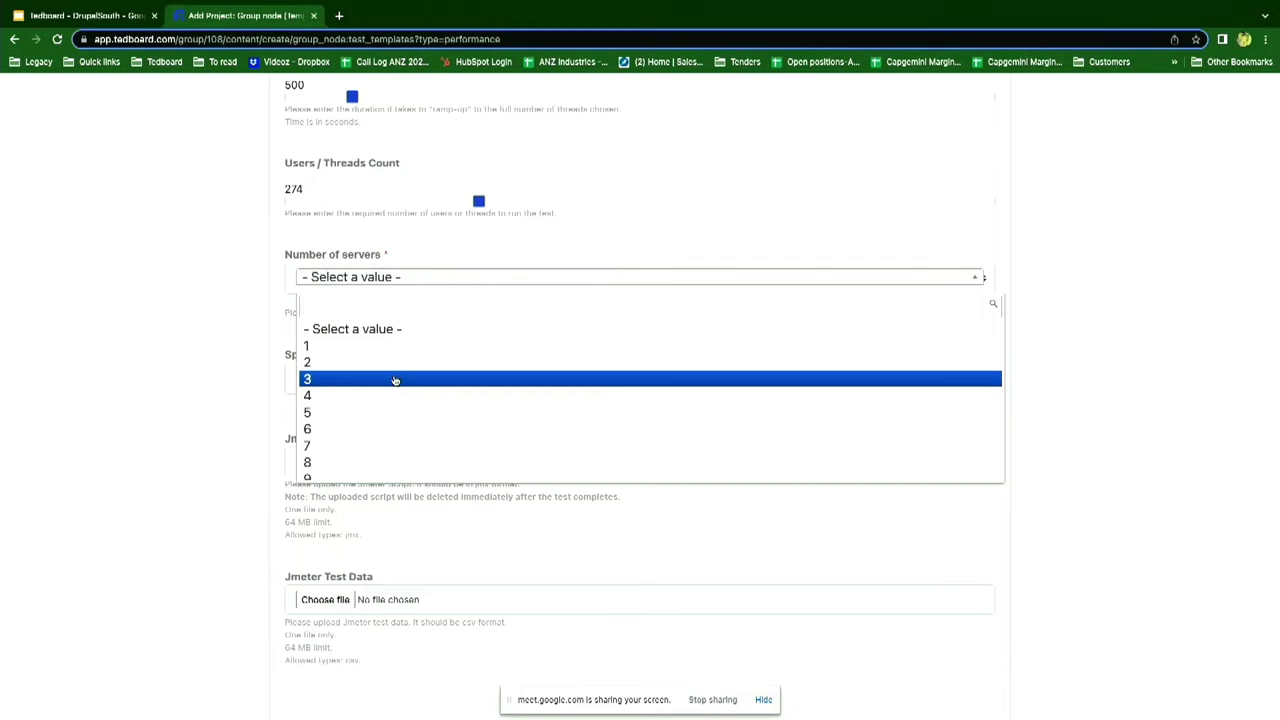
click(199, 358)
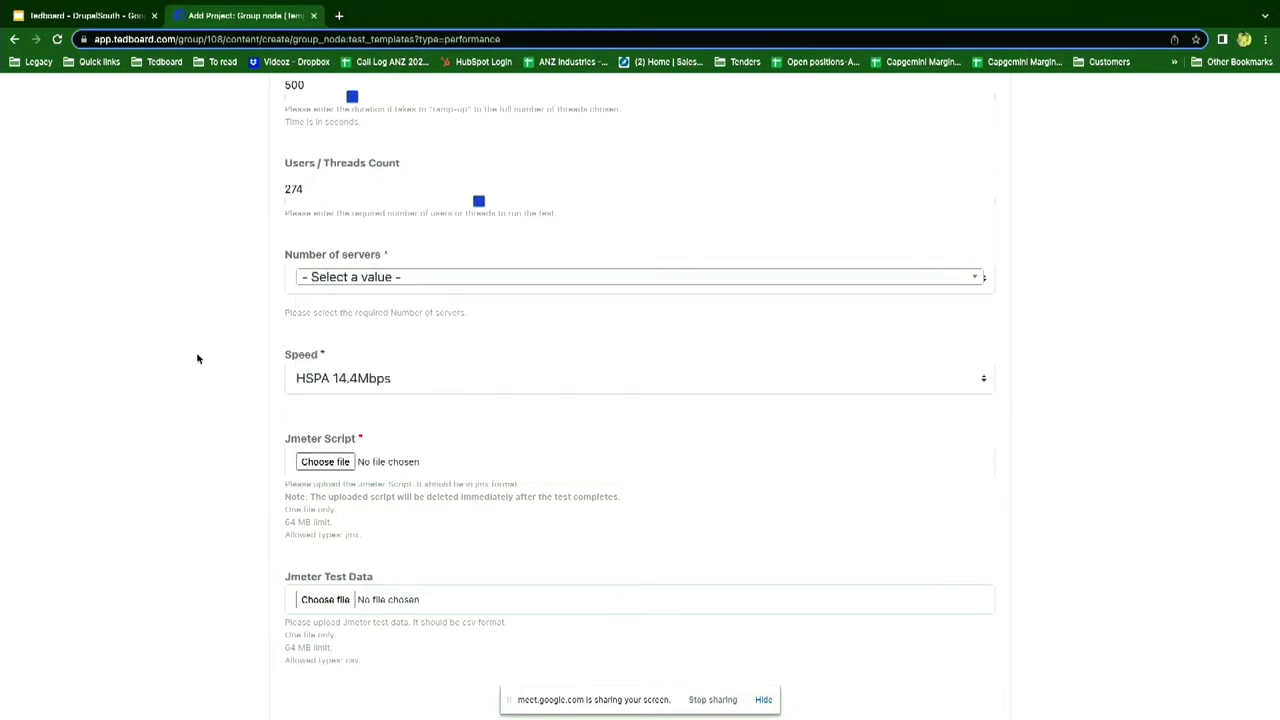
click(356, 381)
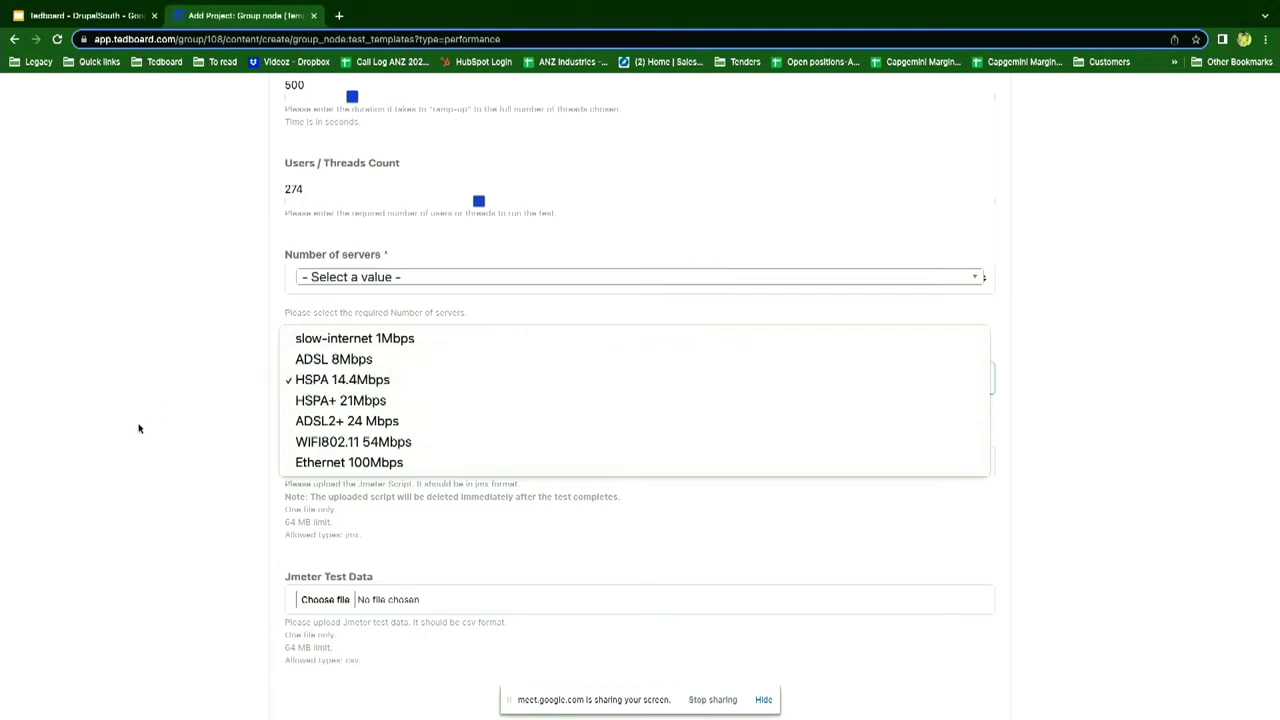
click(174, 430)
scroll(292, 494, down, 1)
scroll(292, 494, down, 2)
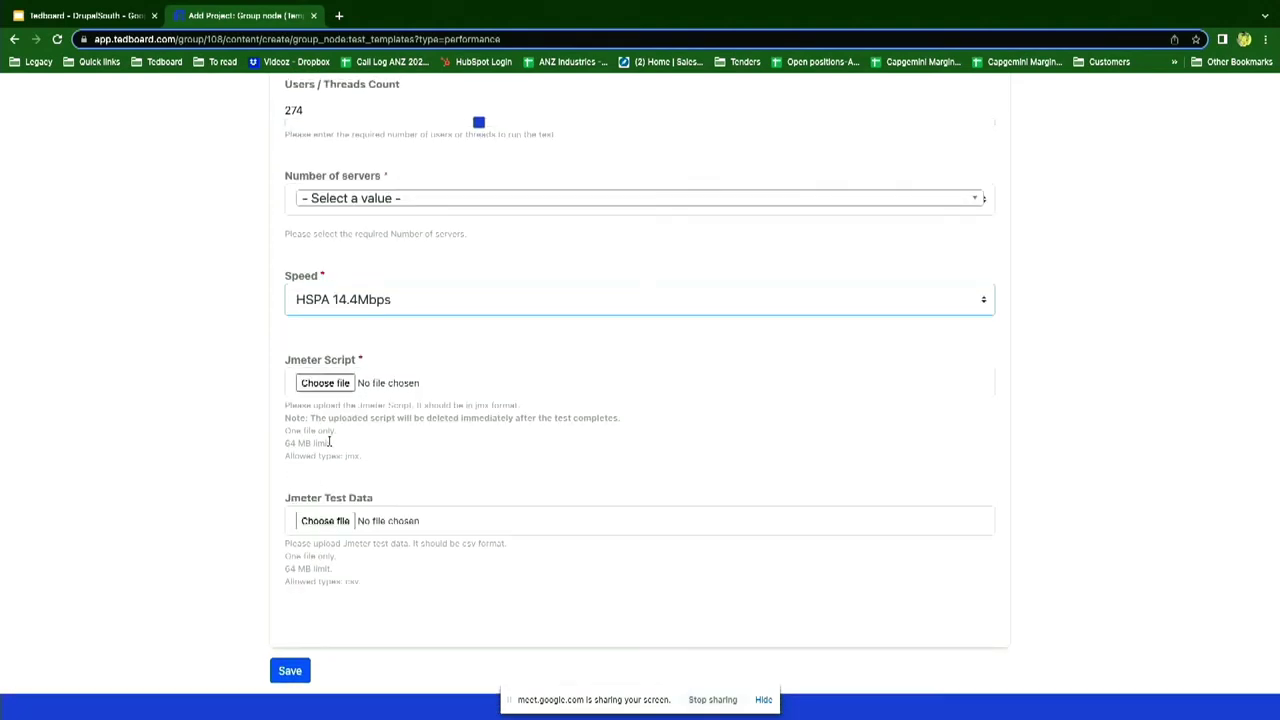
scroll(331, 436, up, 5)
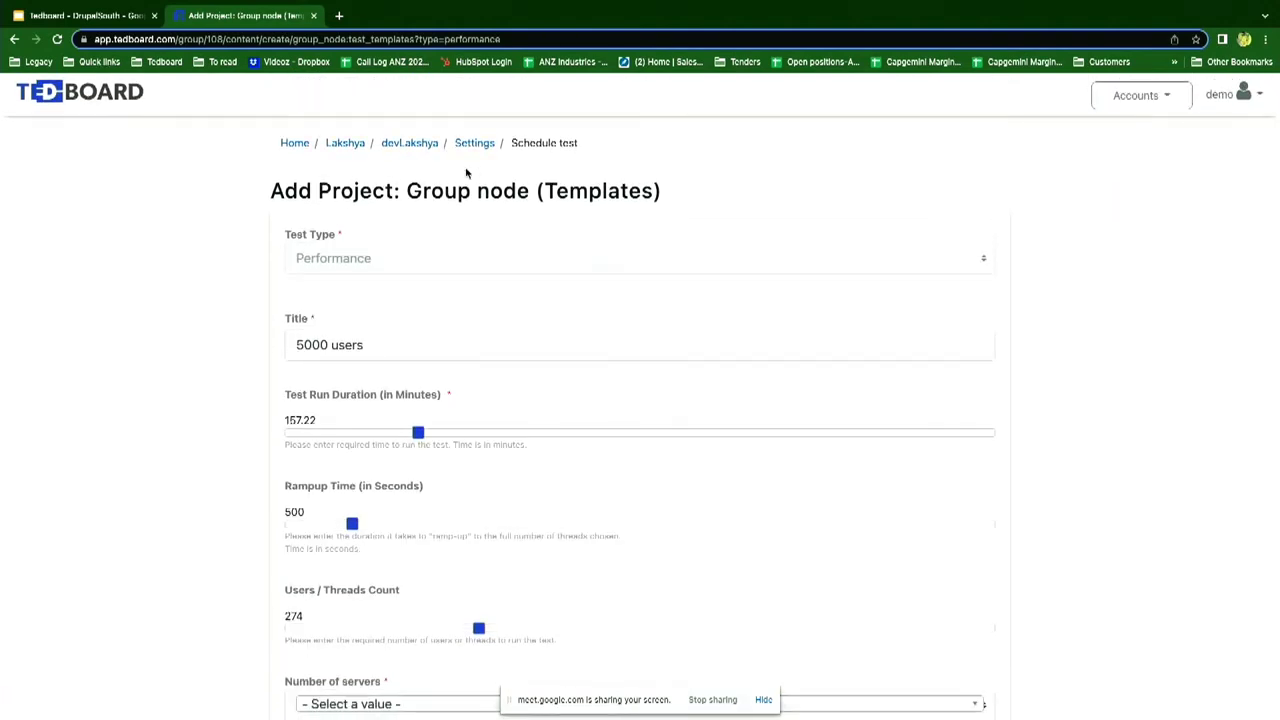
Leave the template unsaved and start a recurring performance test titled "Monthly test" with Monthly recurrence
click(485, 143)
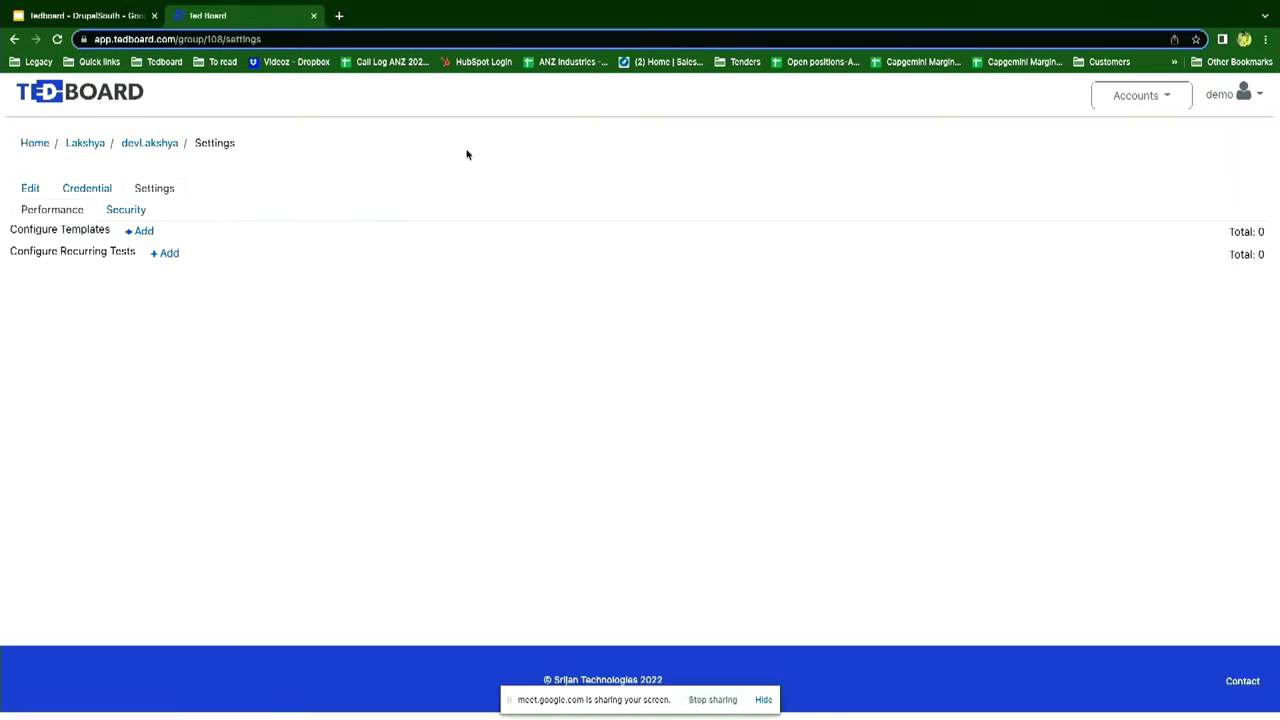
click(165, 256)
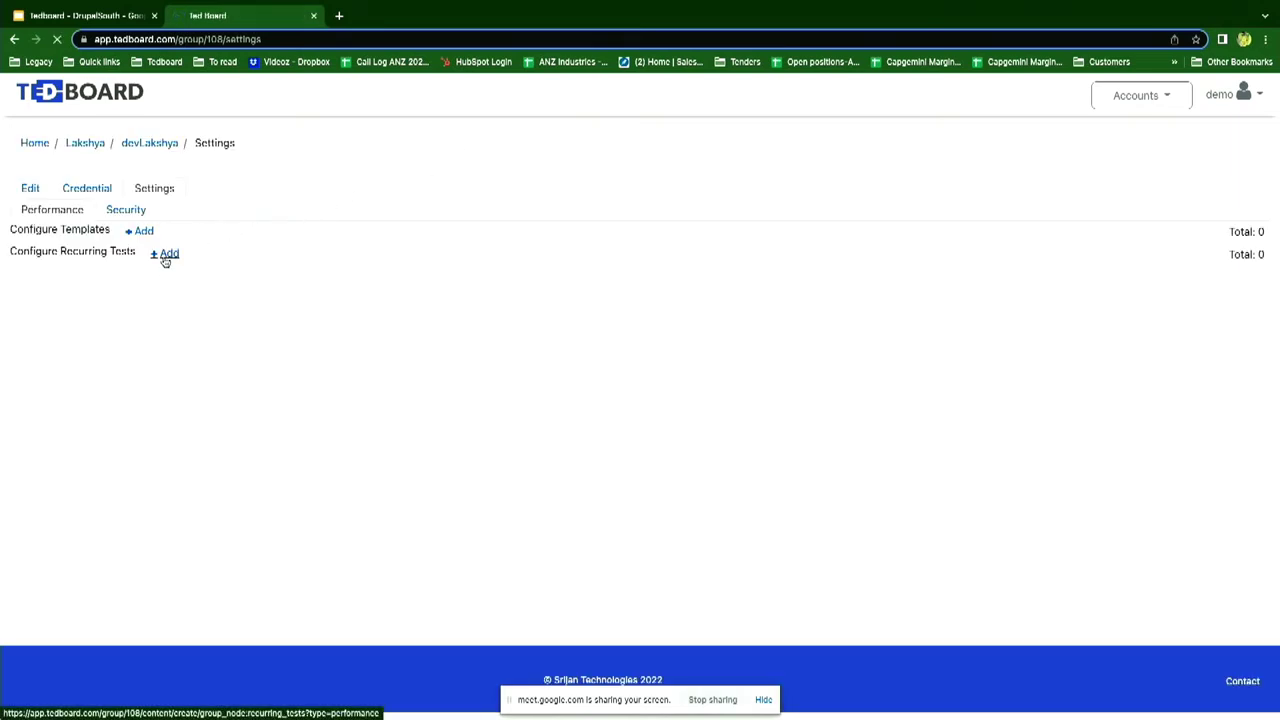
click(347, 256)
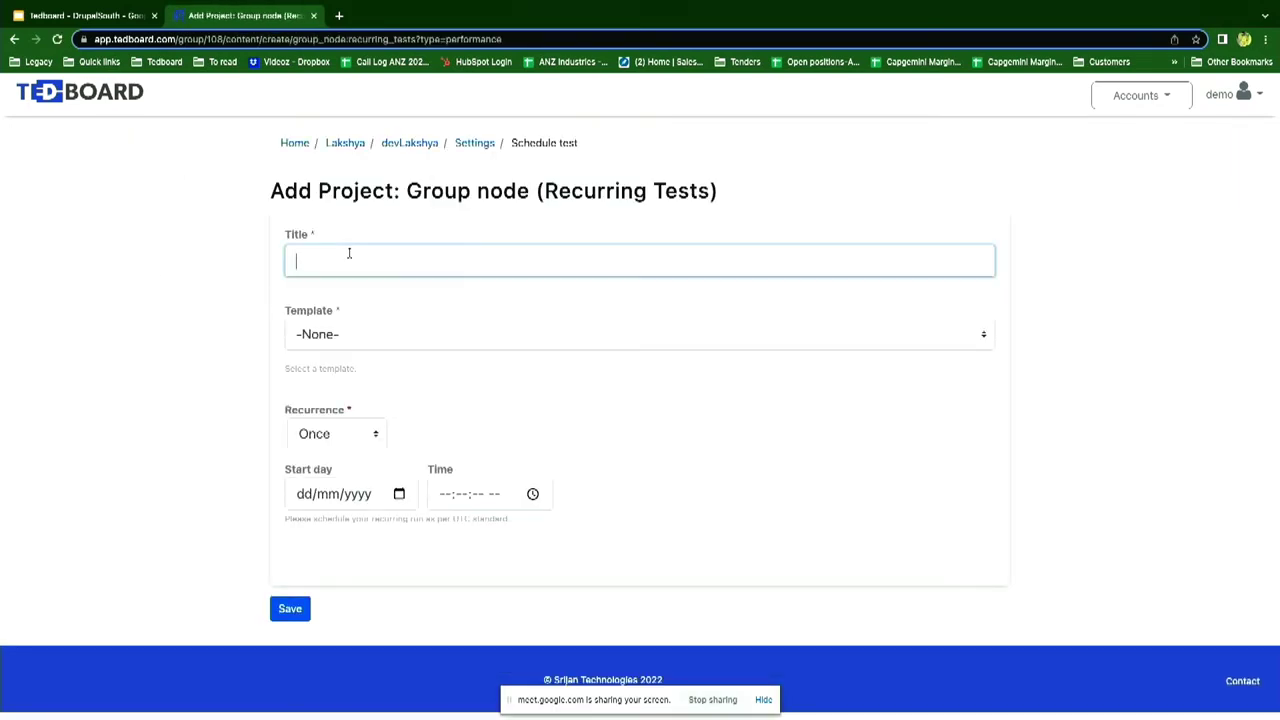
text(Monthly test)
click(346, 433)
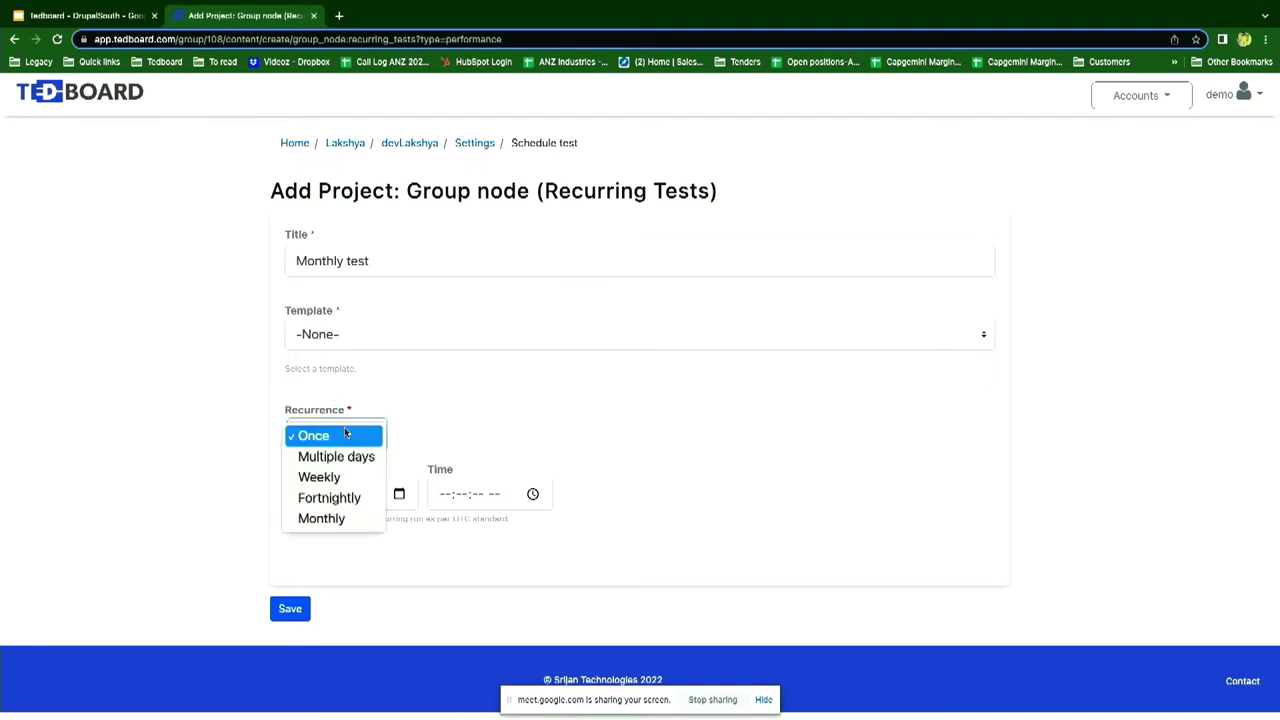
click(334, 516)
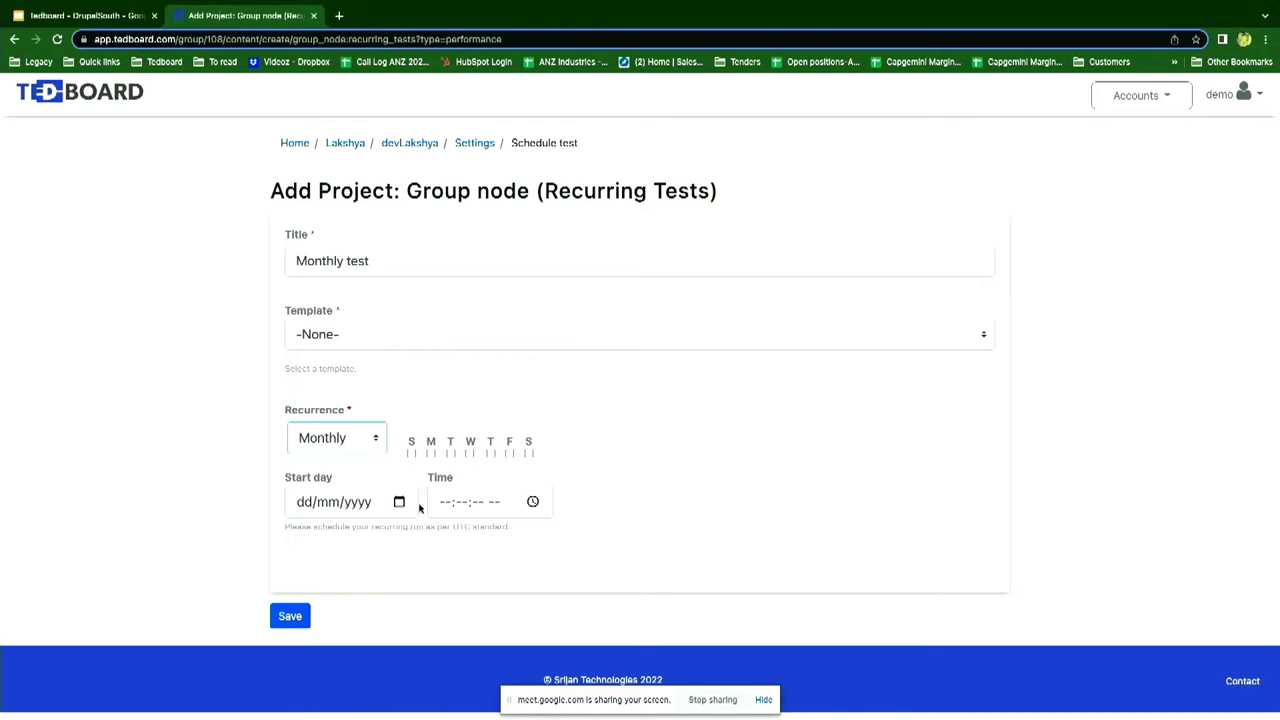
Open the Sprint7 run from devLakshya's performance tests and examine its response time overview and per-request averages
click(420, 145)
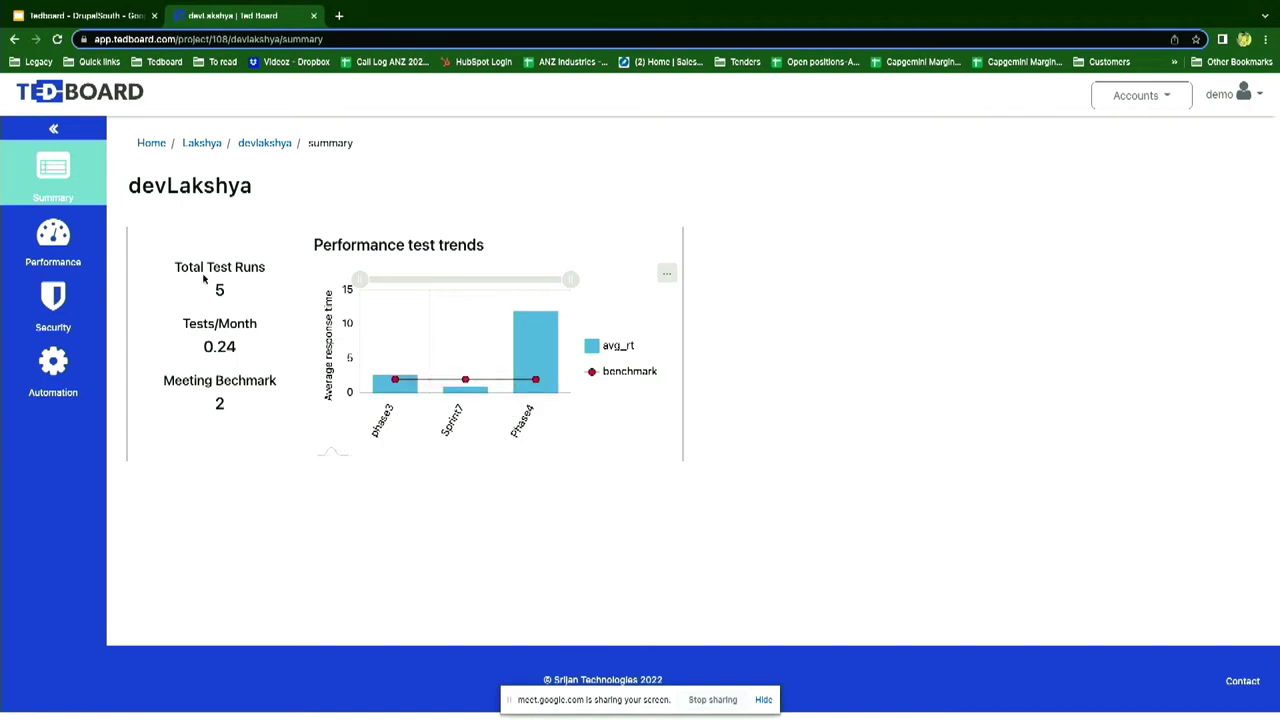
click(78, 260)
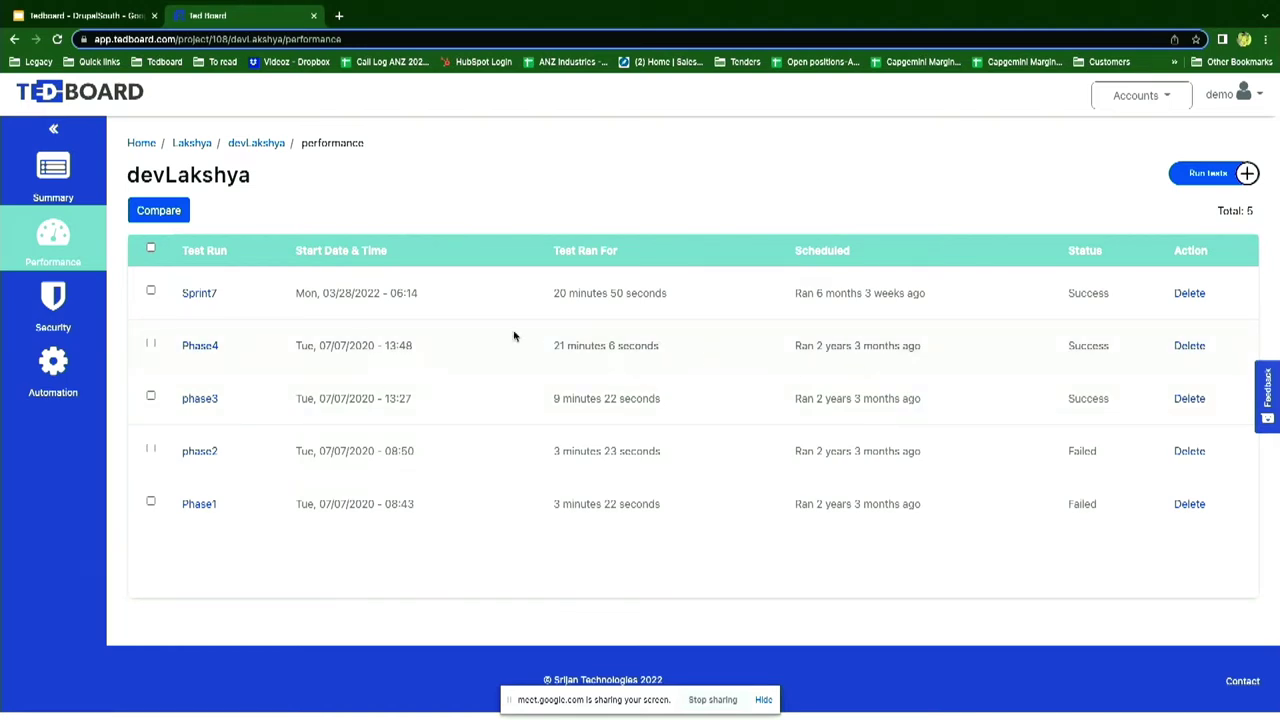
click(200, 295)
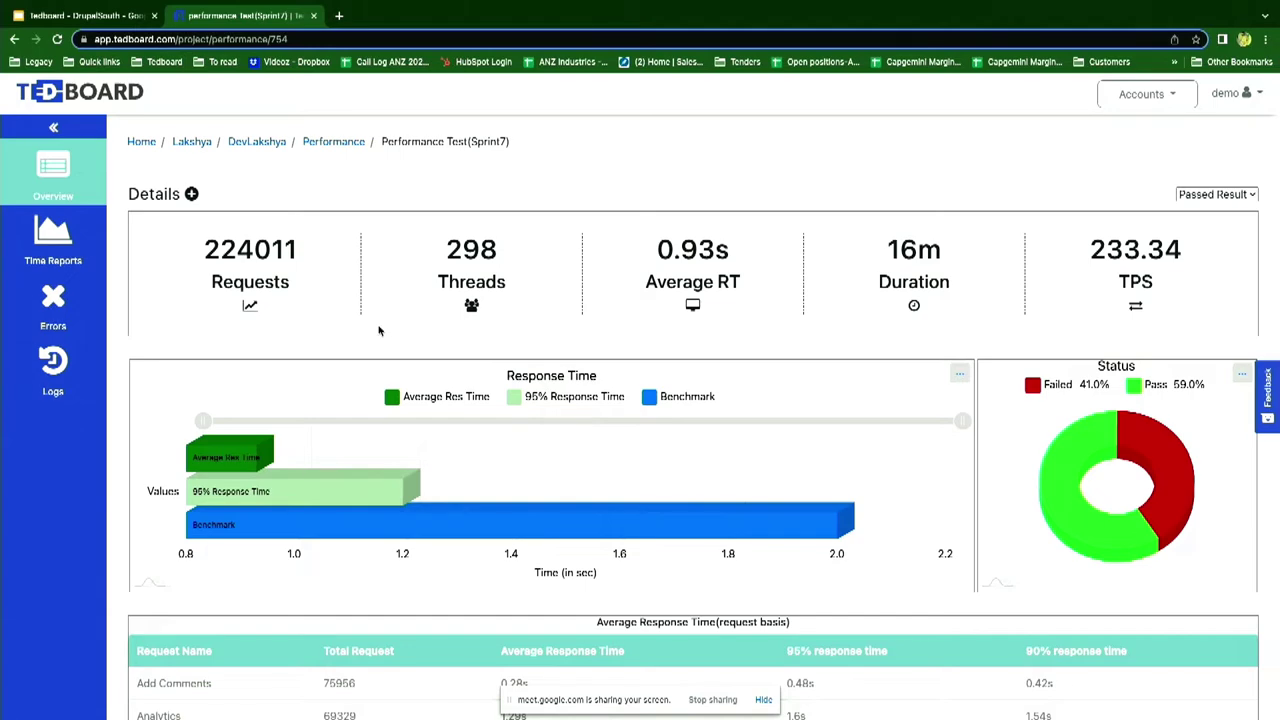
scroll(379, 331, down, 3)
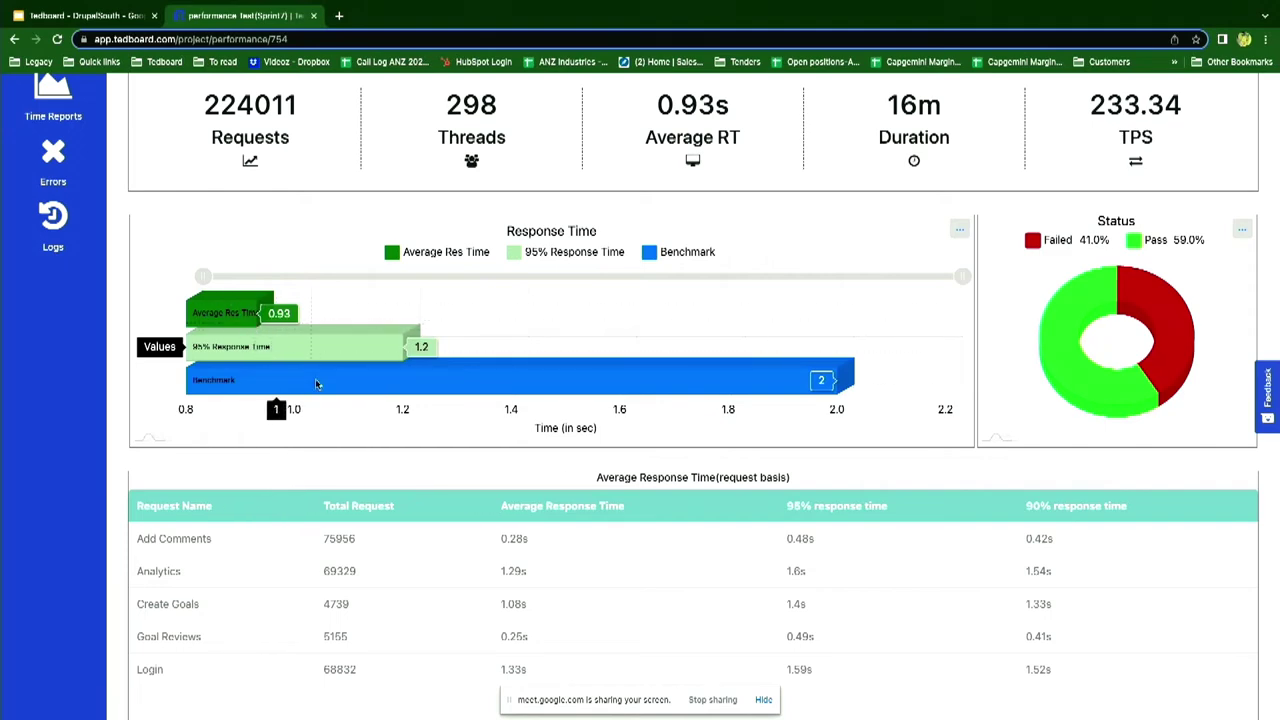
scroll(280, 420, down, 2)
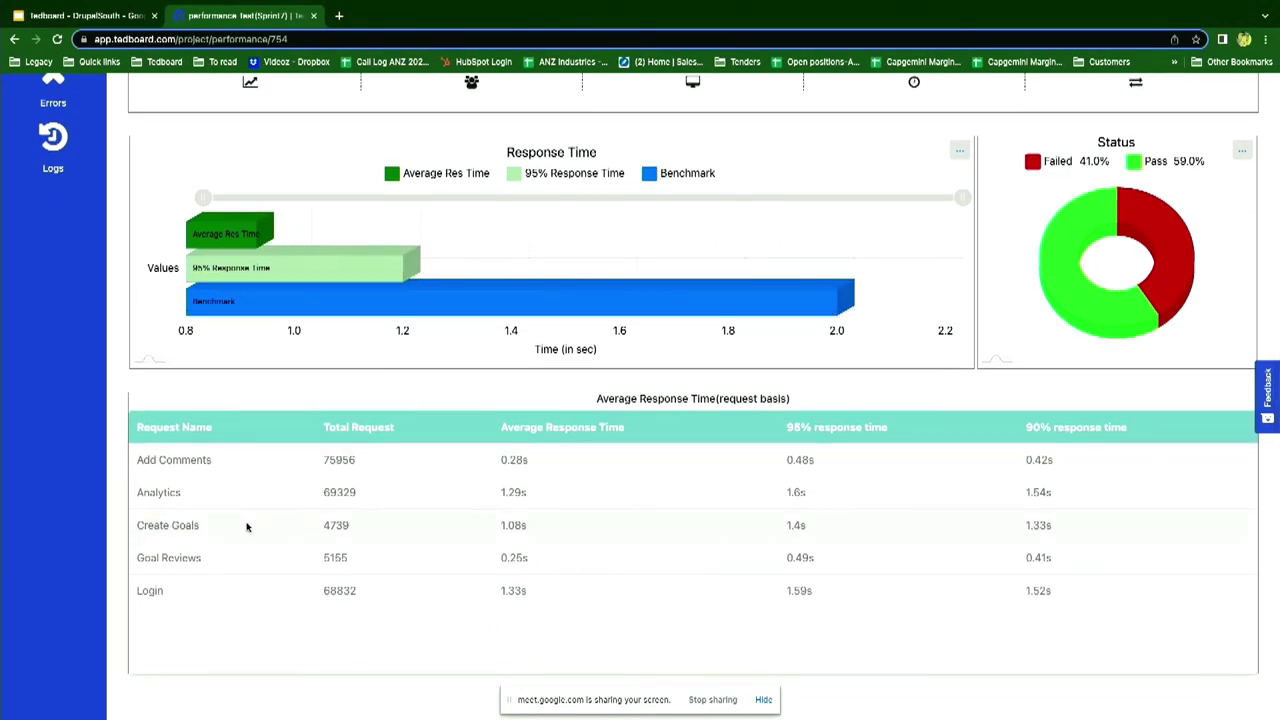
scroll(247, 527, up, 3)
In Sprint7's time reports, narrow the Average Response chart to start at about 16:25 and hide its 90% average and Thread series
click(62, 262)
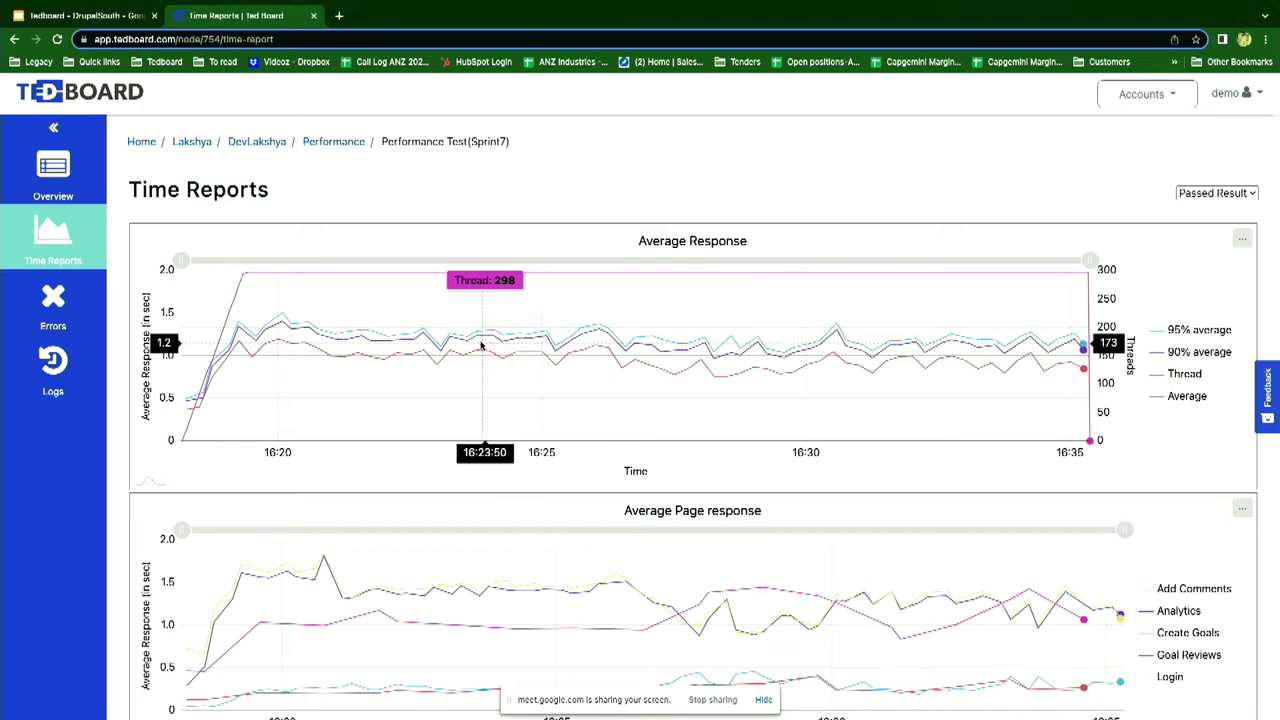
drag(181, 261, 566, 300)
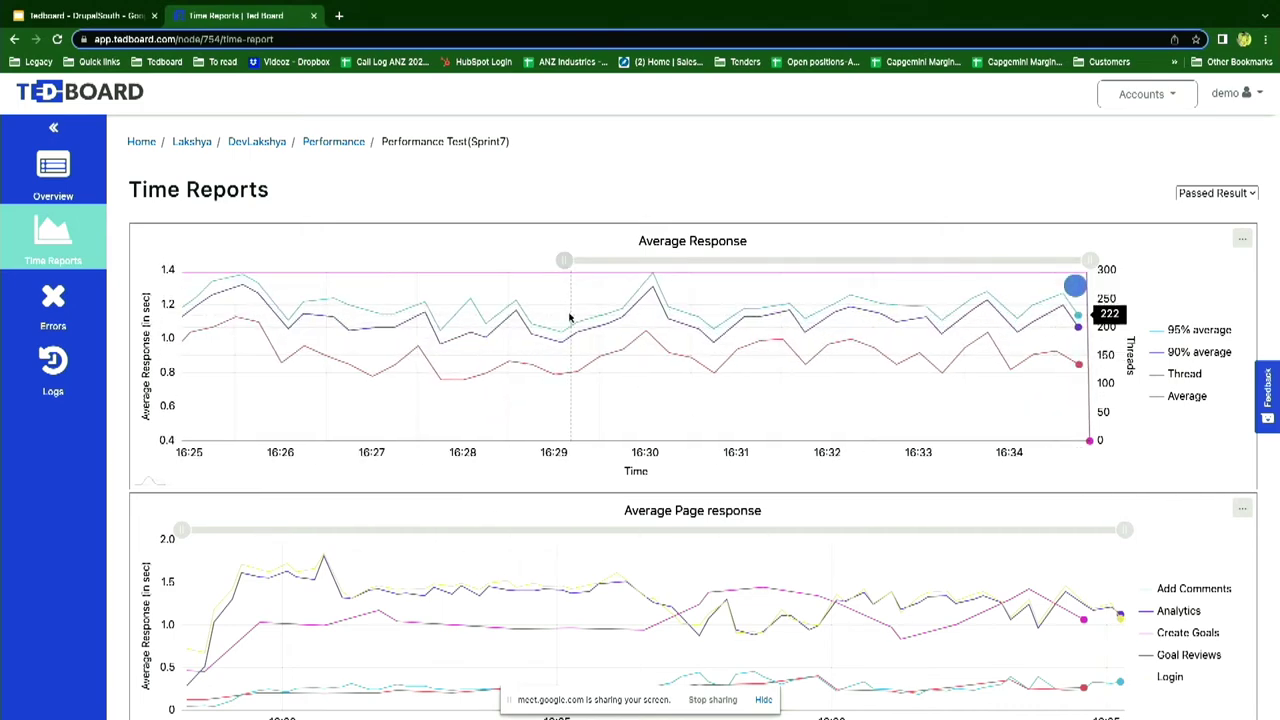
click(1202, 356)
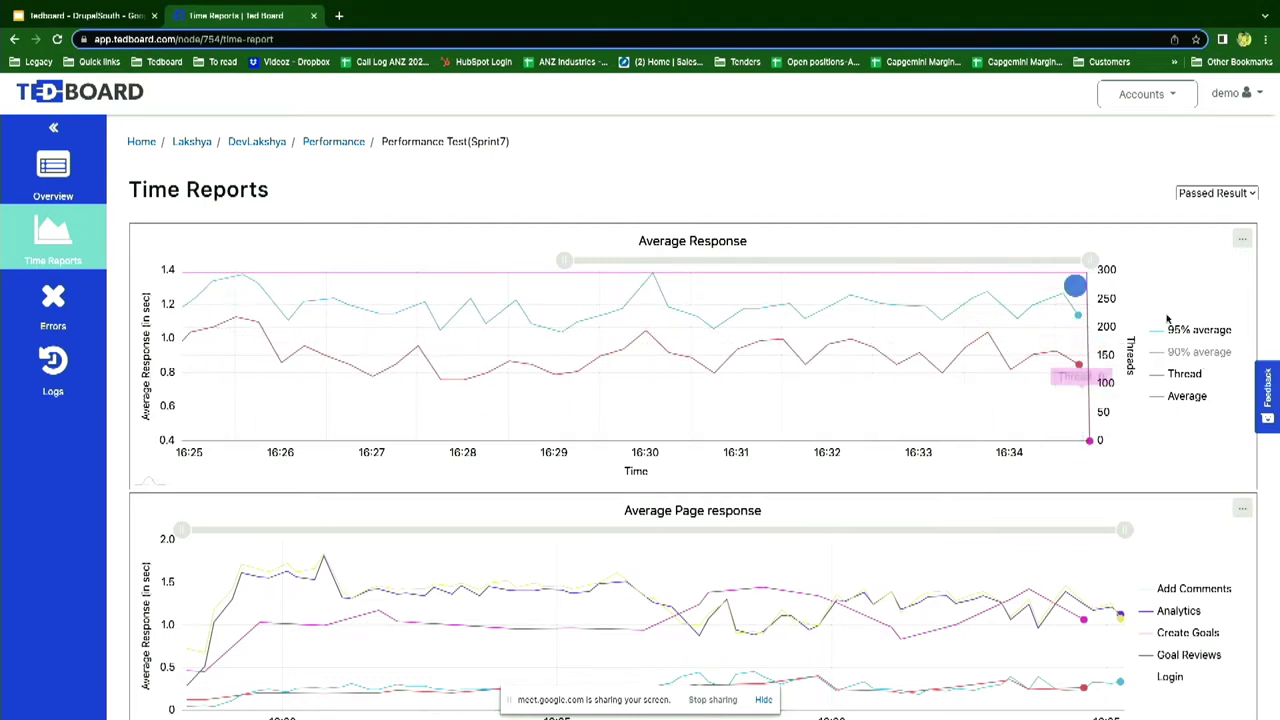
click(1180, 375)
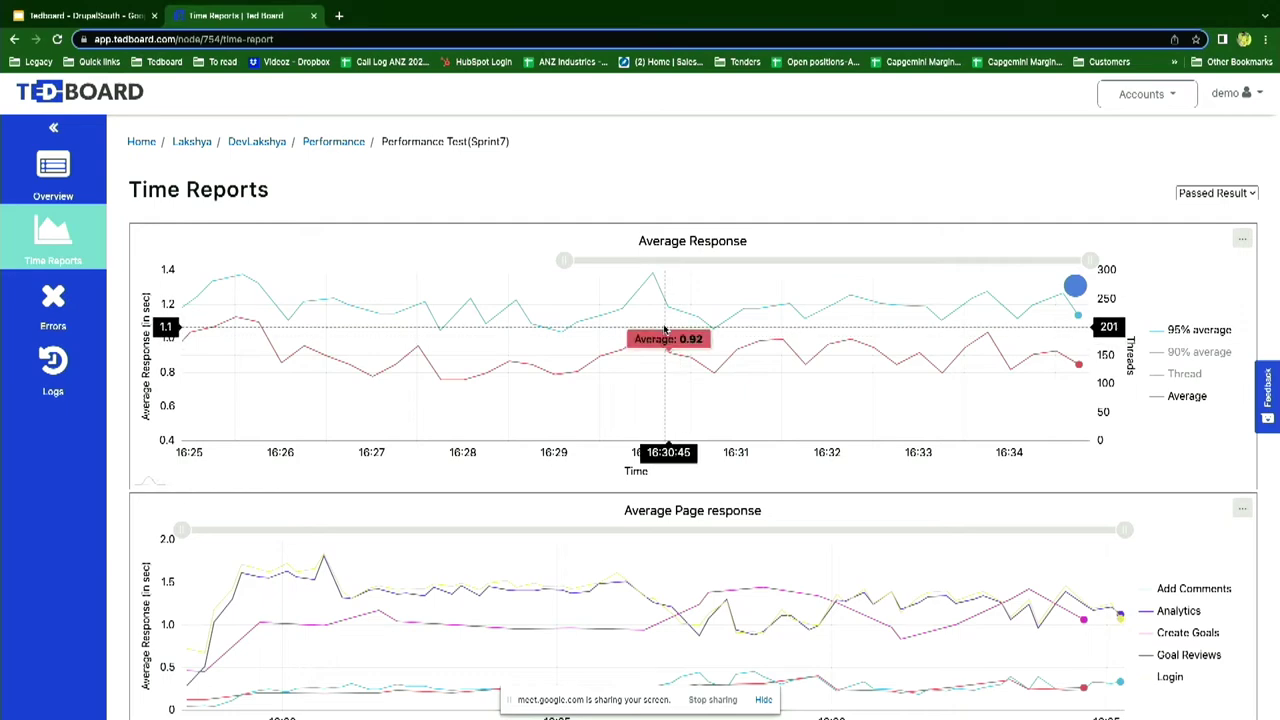
Examine the Average Page response and Error Result Analysis charts in the Sprint7 time reports
scroll(664, 330, down, 1)
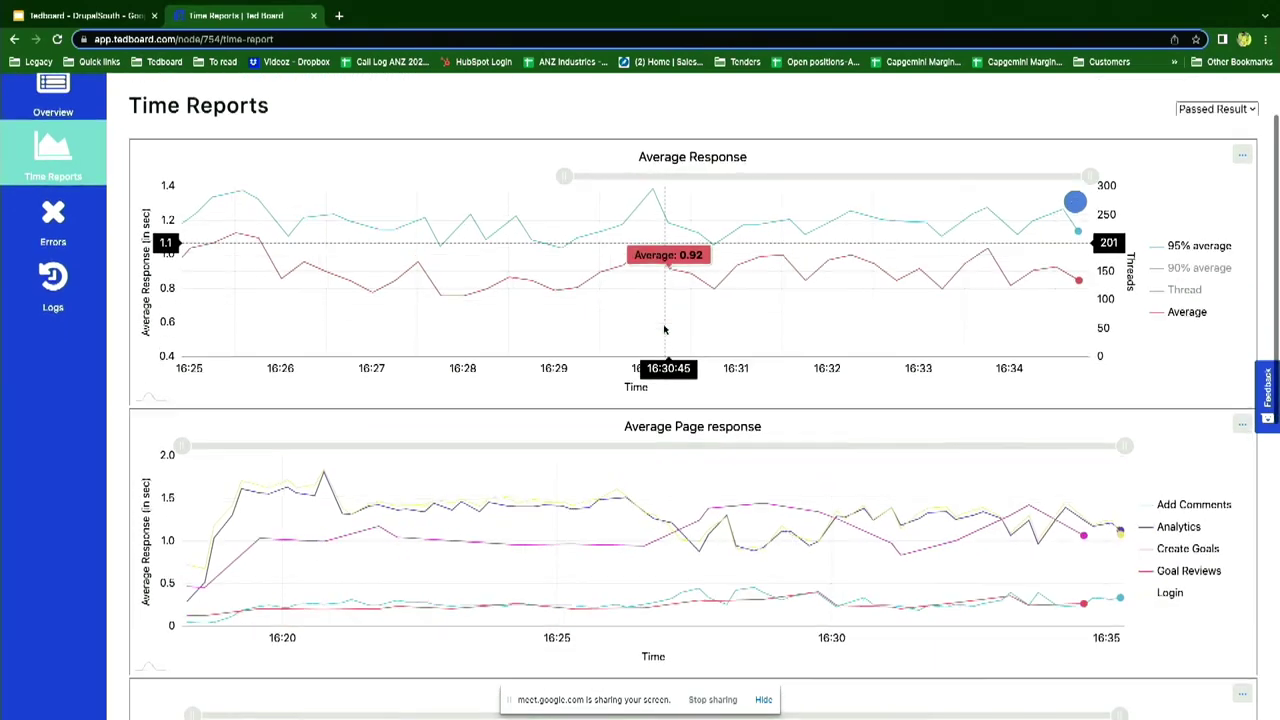
scroll(664, 330, down, 3)
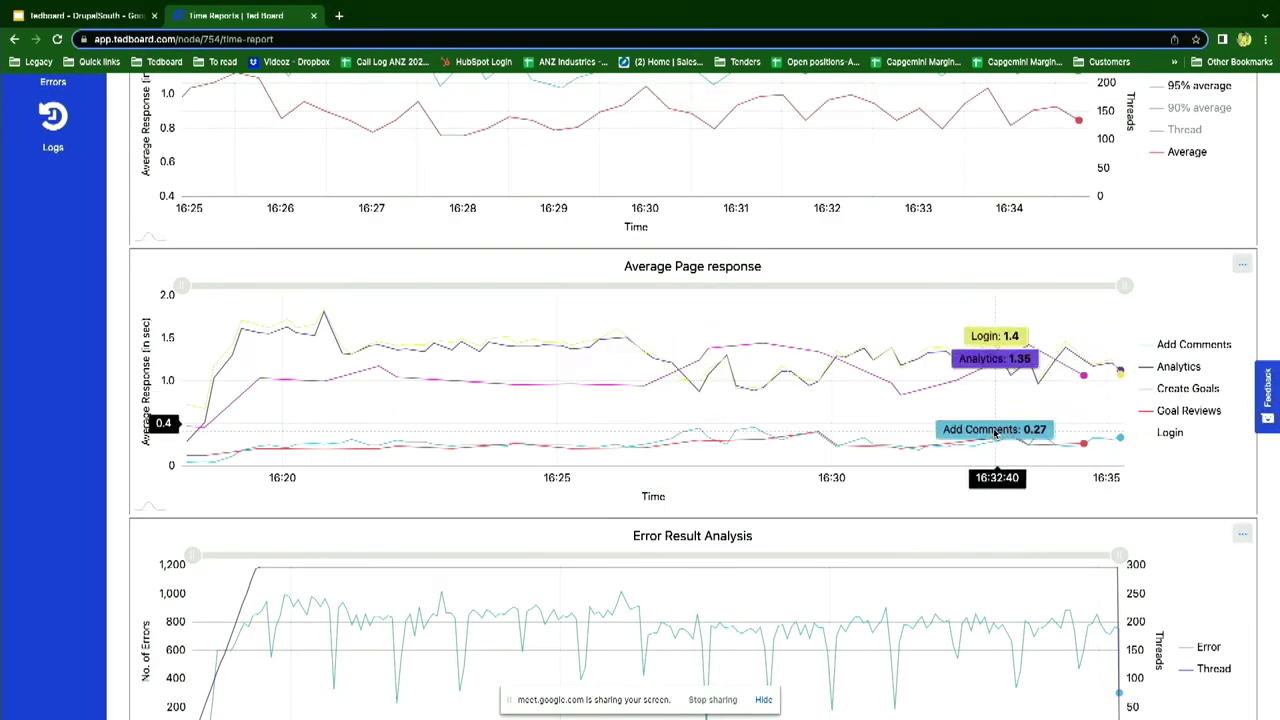
scroll(990, 420, down, 3)
scroll(994, 433, down, 2)
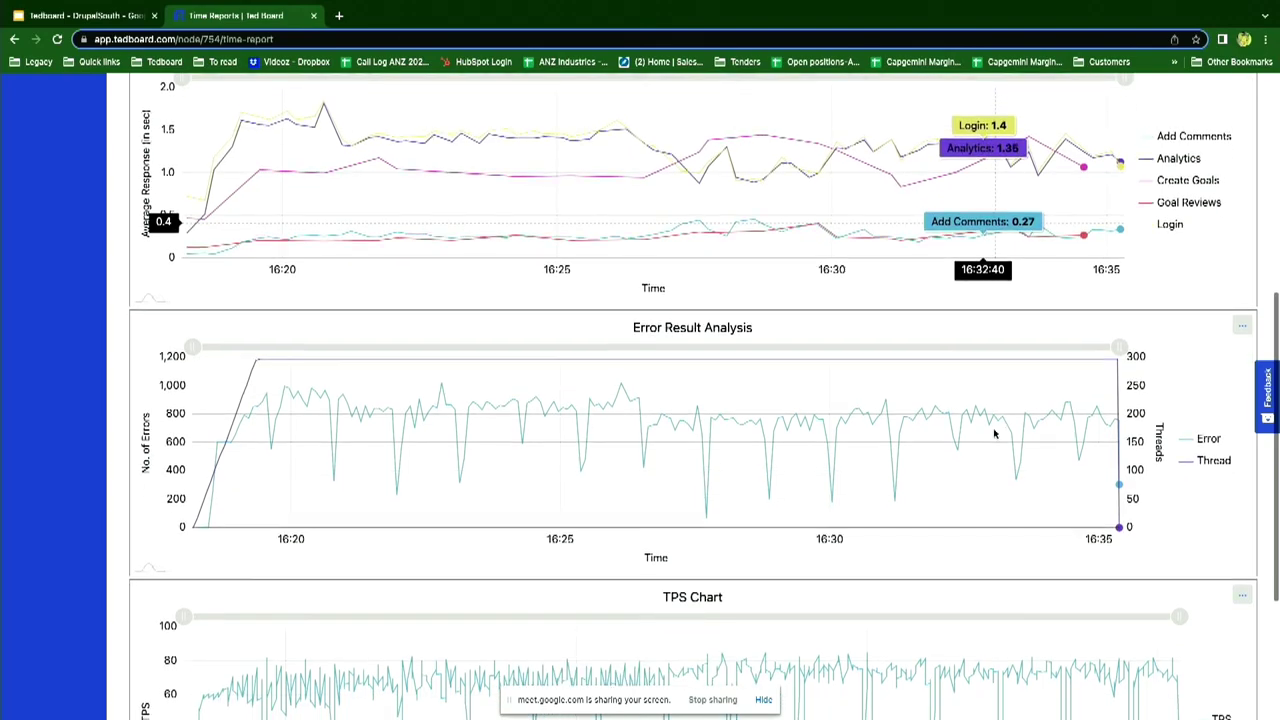
Open Sprint7's Errors report and examine the Average Errors chart, the Error Bifurcation breakdown and the Error On Pages table
scroll(994, 433, up, 4)
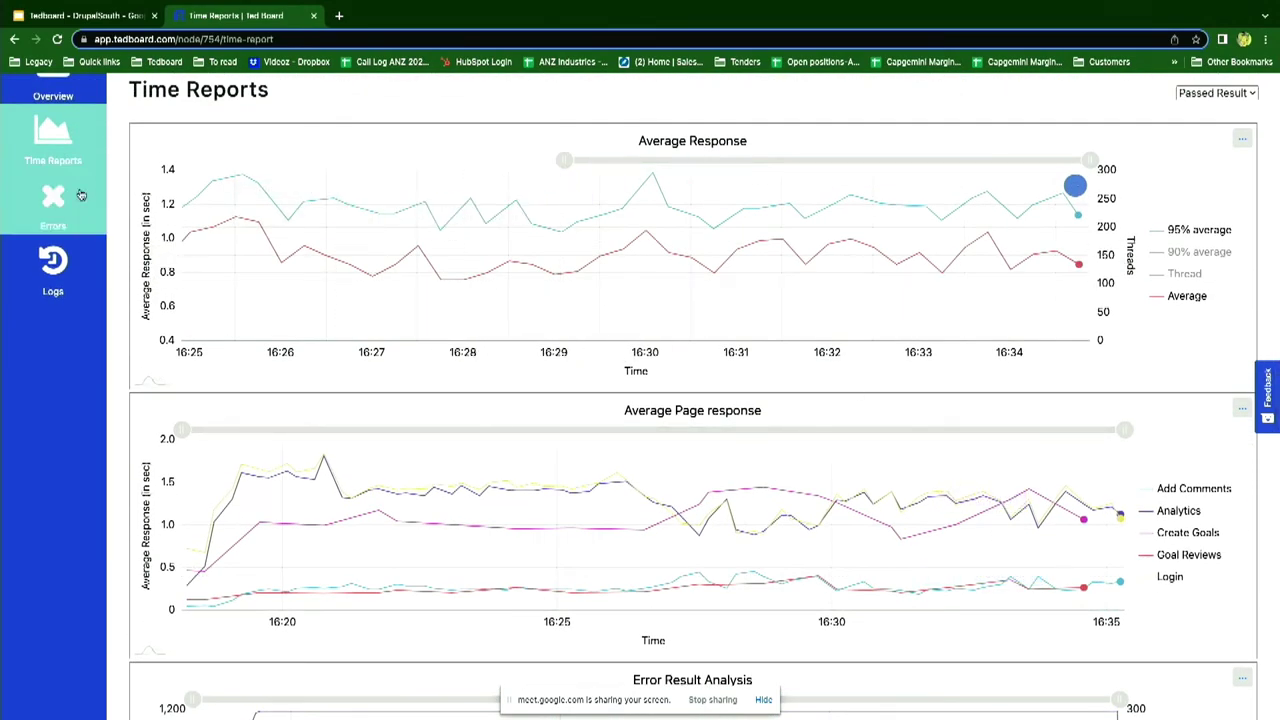
click(62, 218)
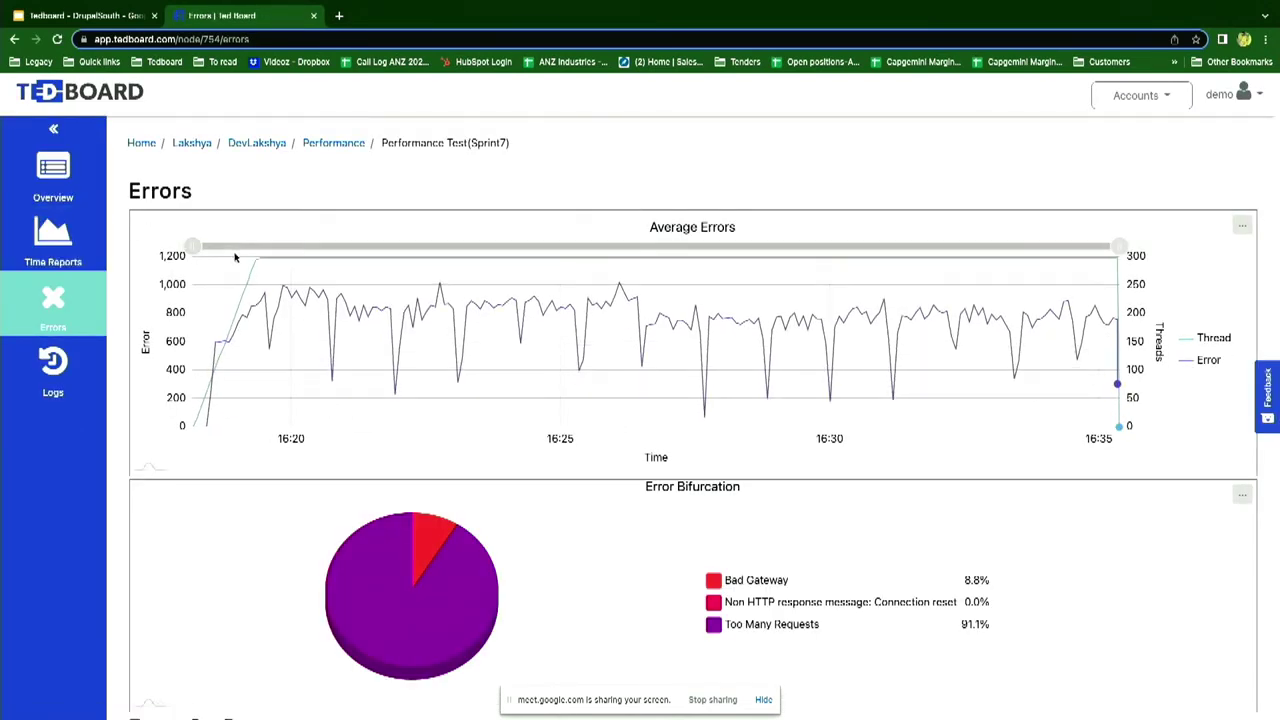
mouse_move(264, 278)
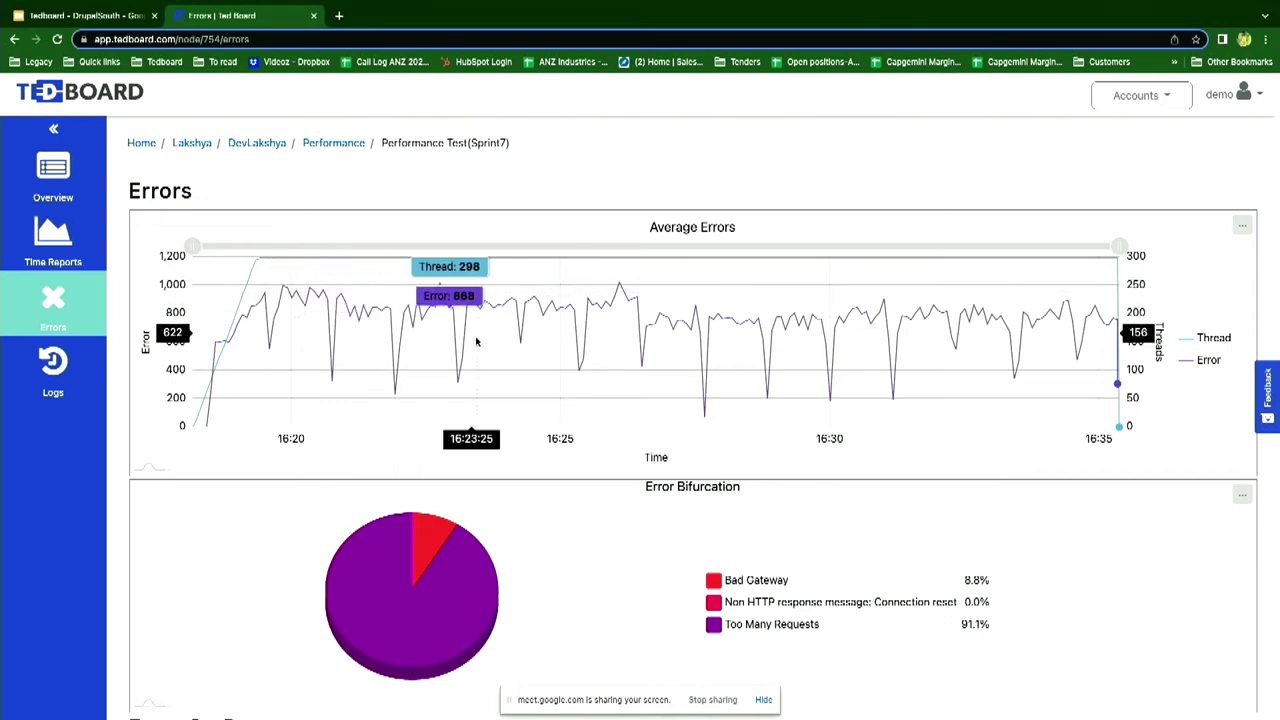
scroll(506, 338, down, 1)
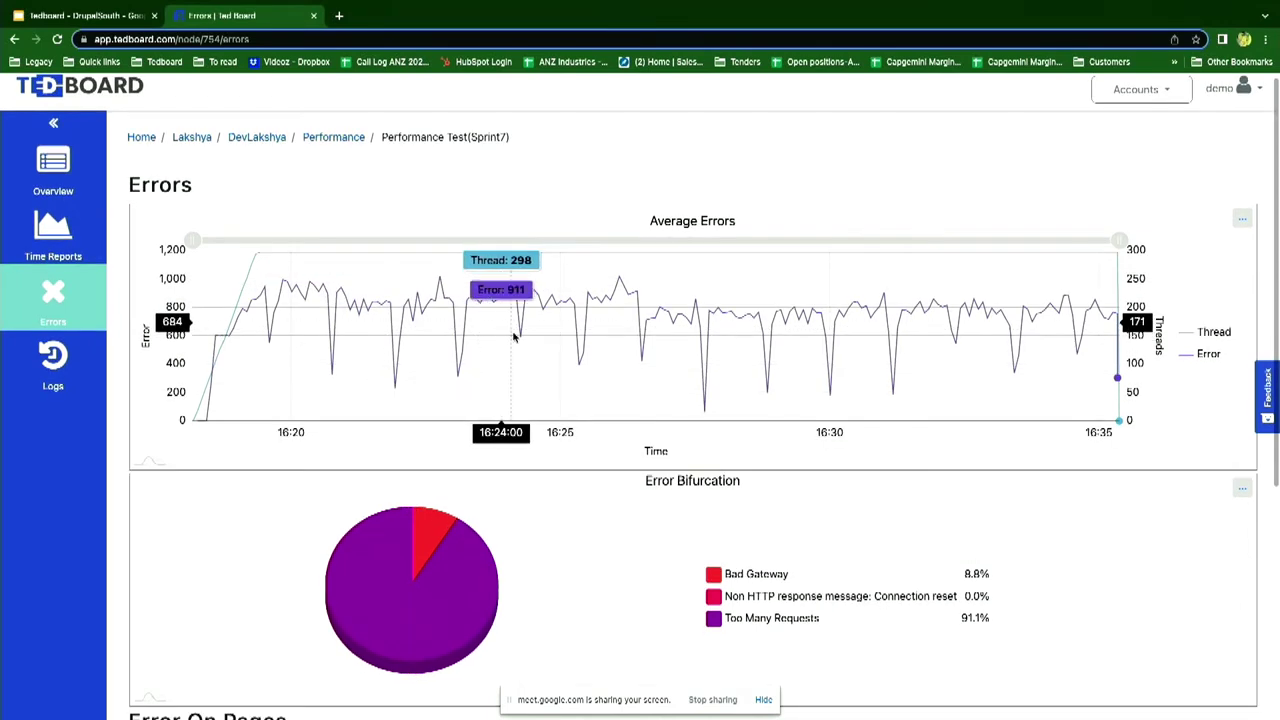
scroll(537, 357, down, 1)
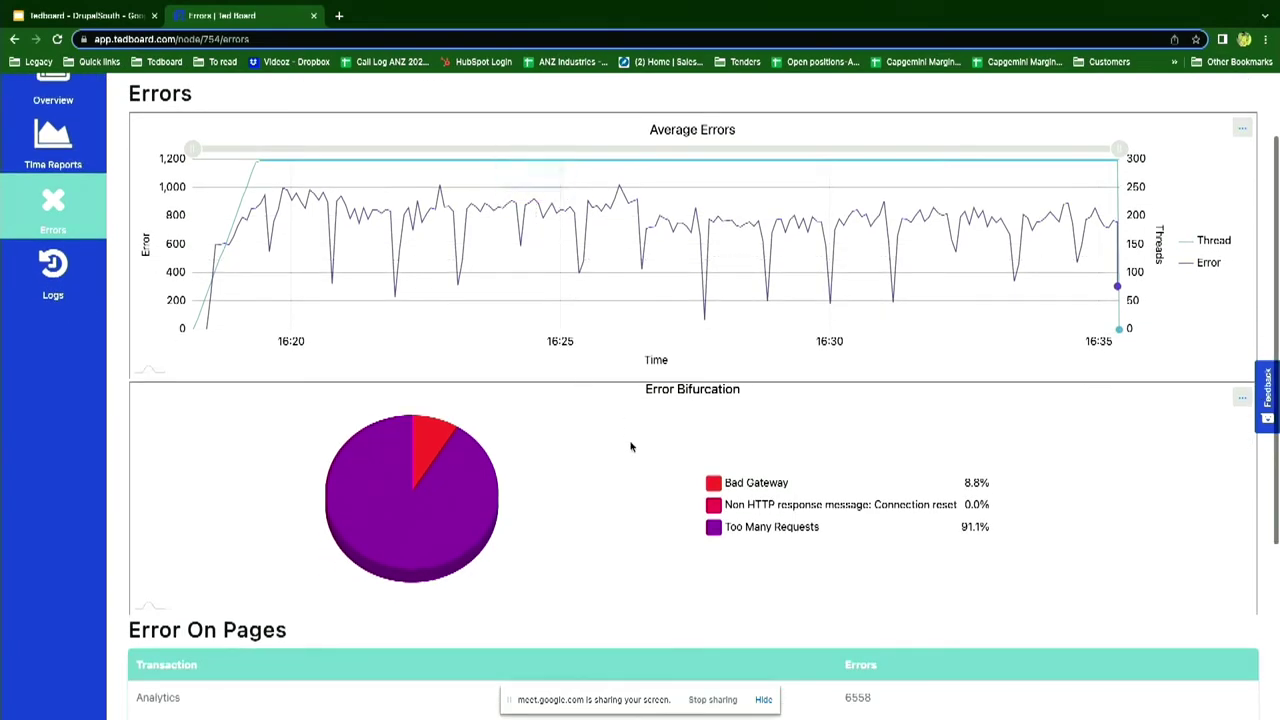
scroll(629, 454, down, 2)
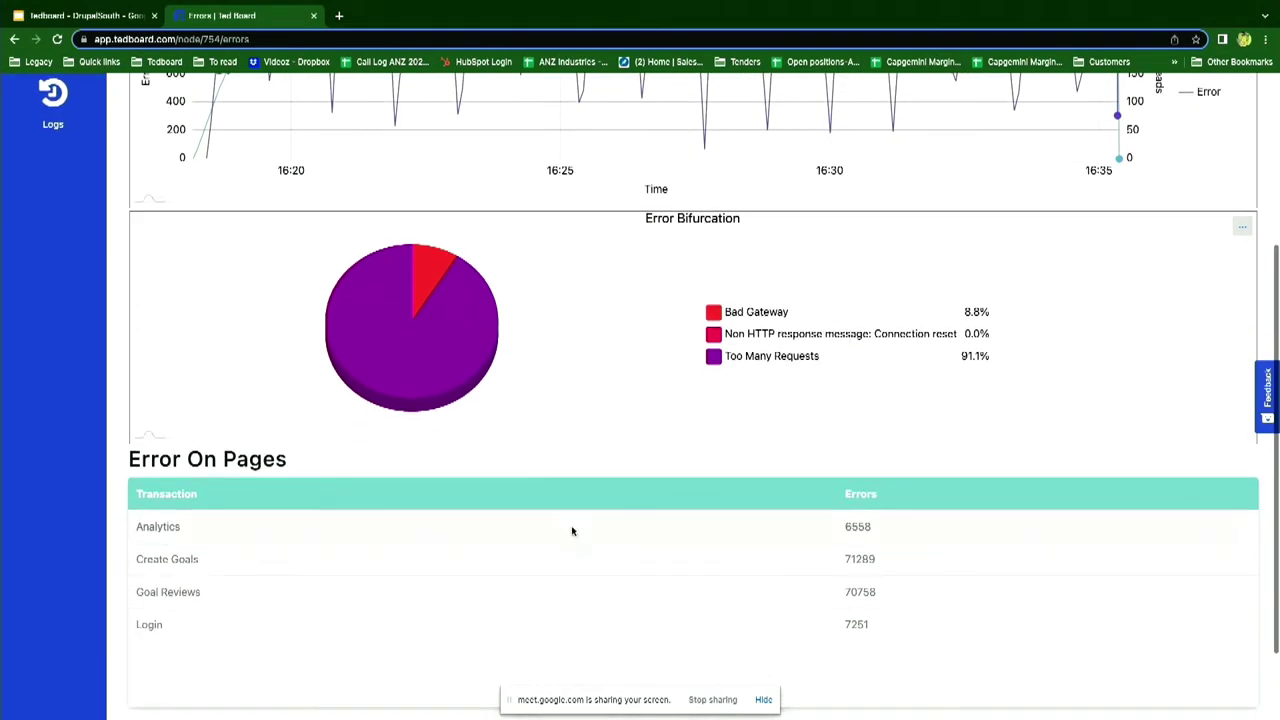